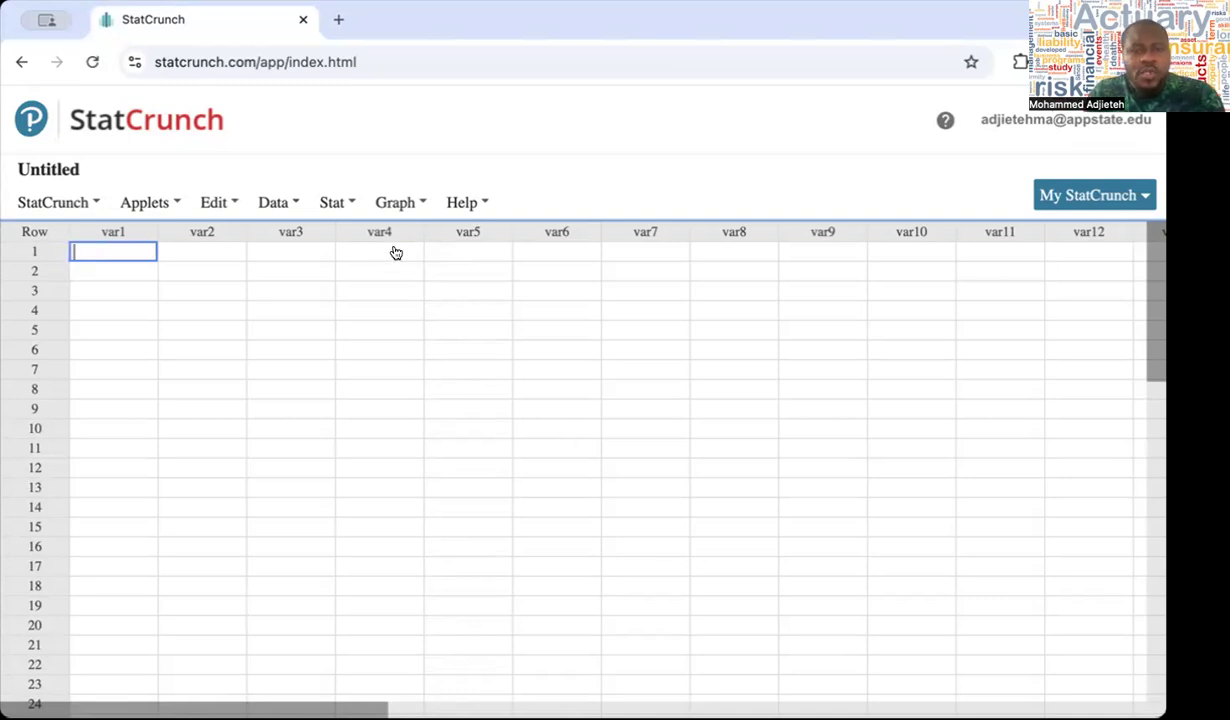
Open the collection of shared data sets for loading data
click(350, 203)
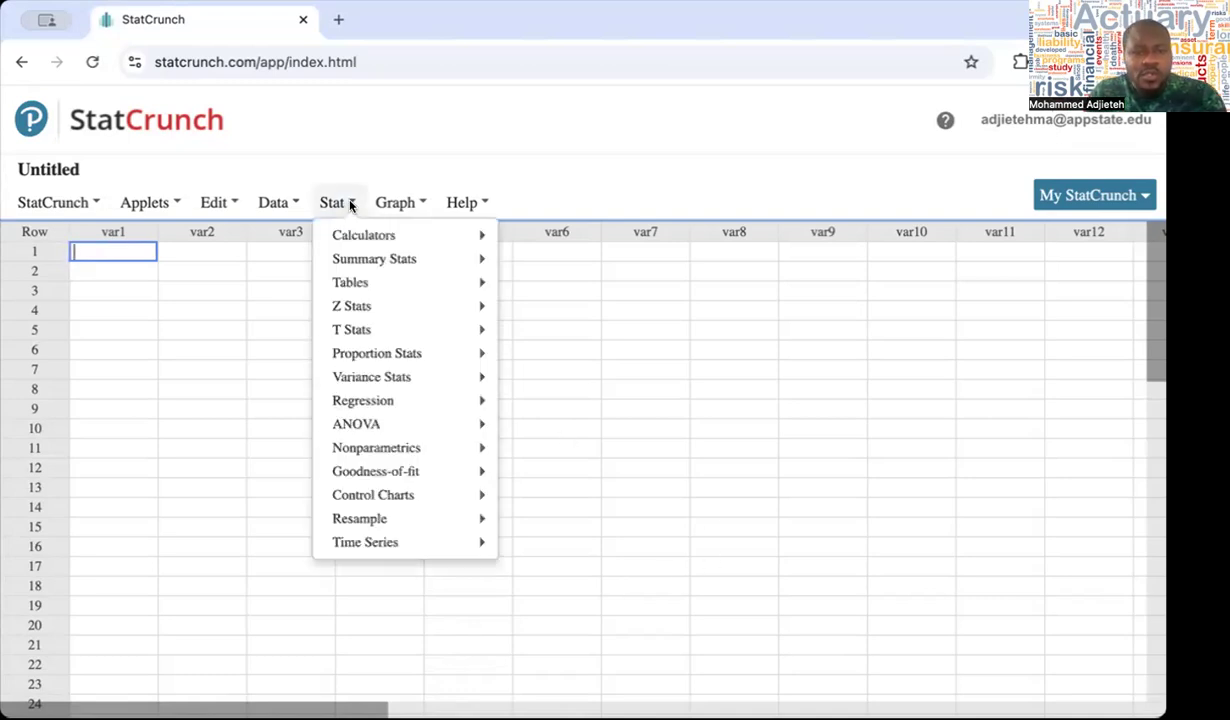
click(291, 204)
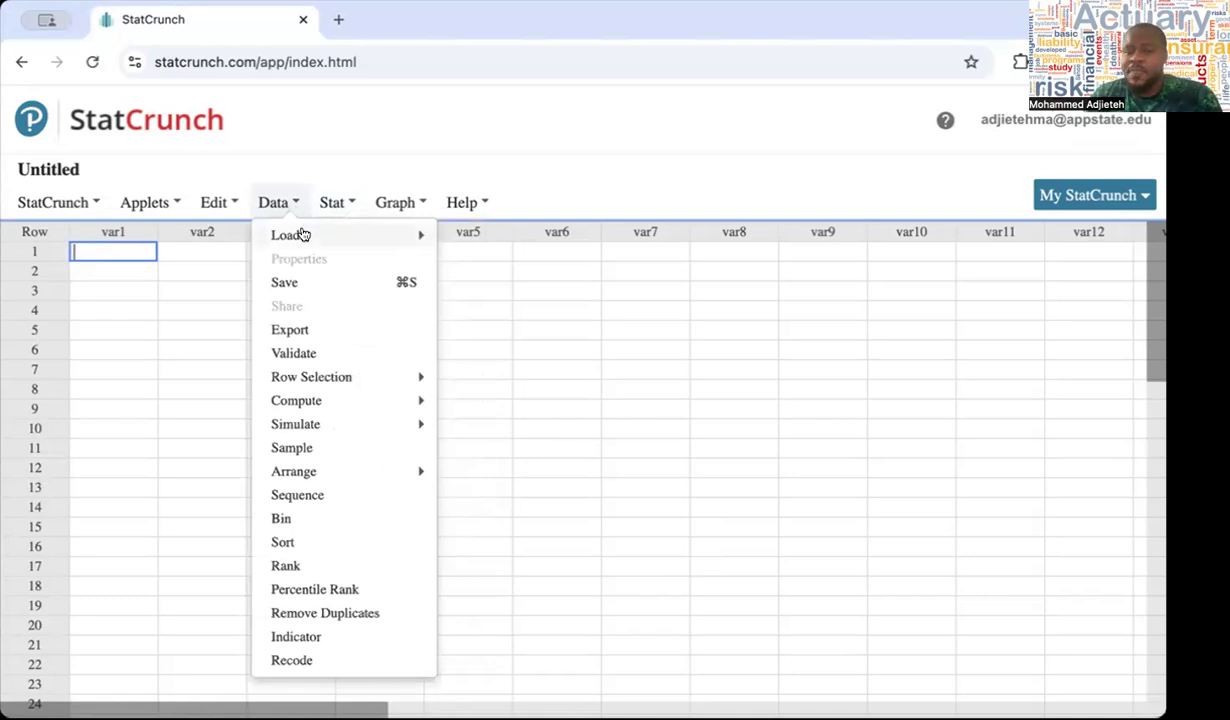
mouse_move(302, 234)
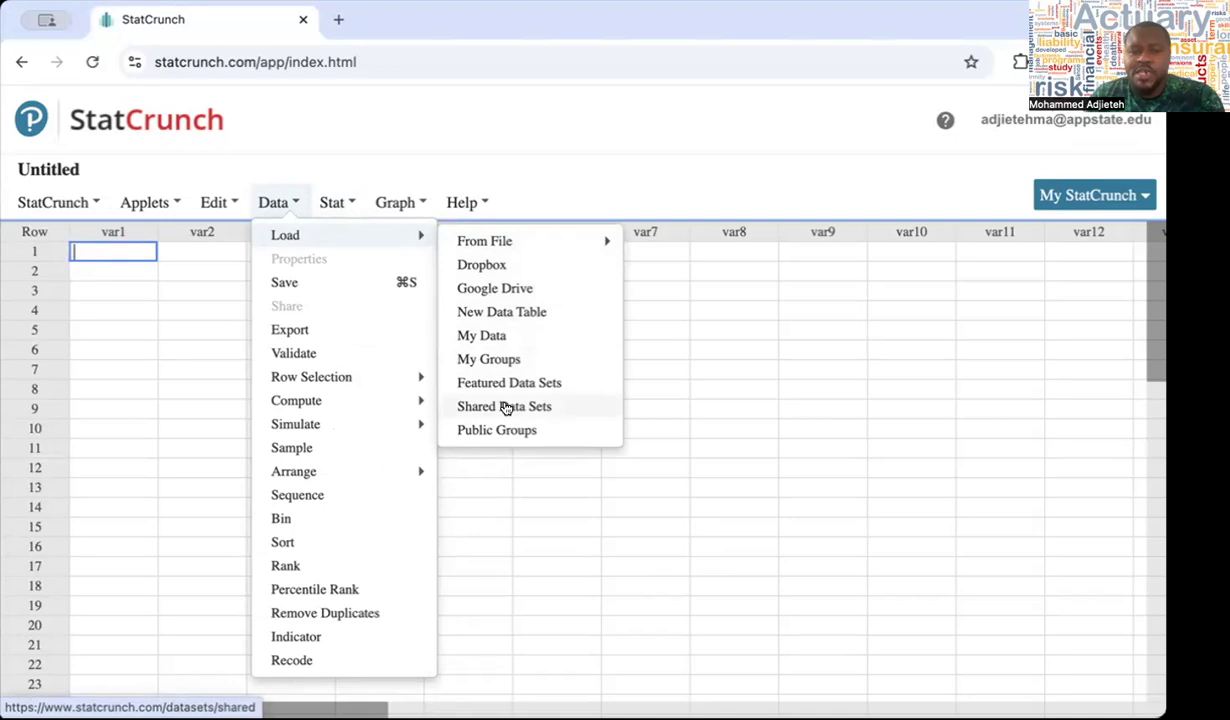
click(507, 407)
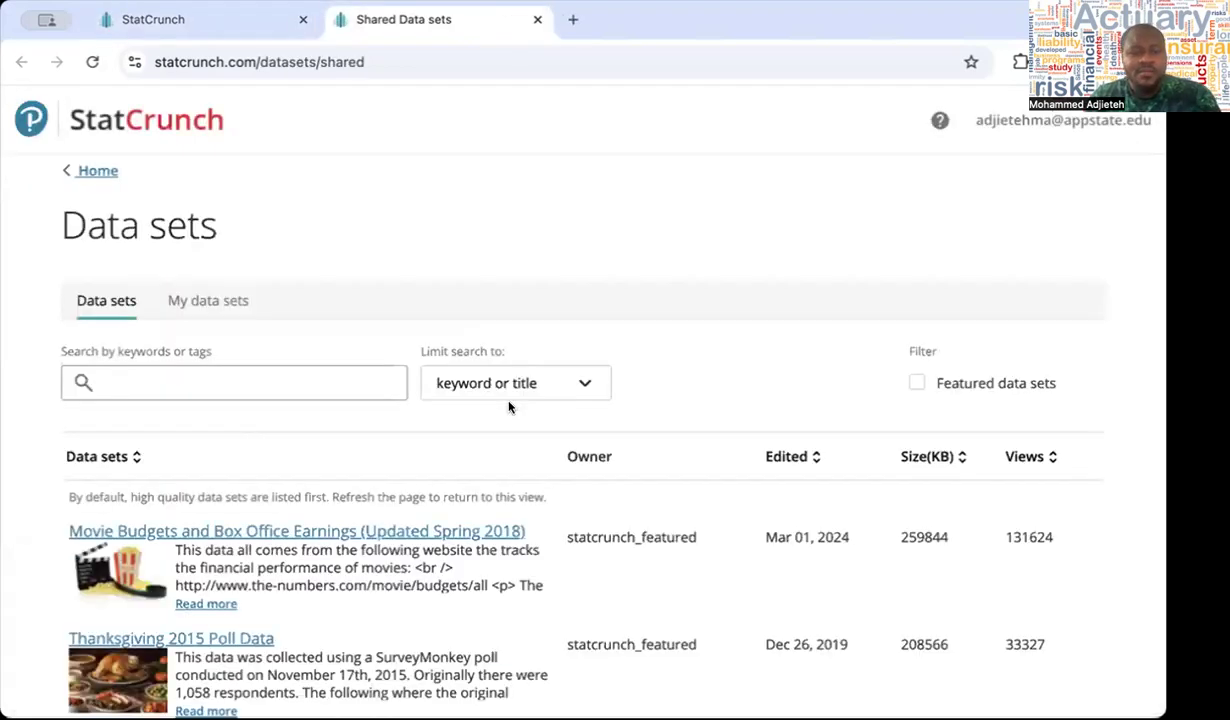
Search the shared data sets for "ch3gas" and open the Ch3GasolineUsage data set
click(335, 381)
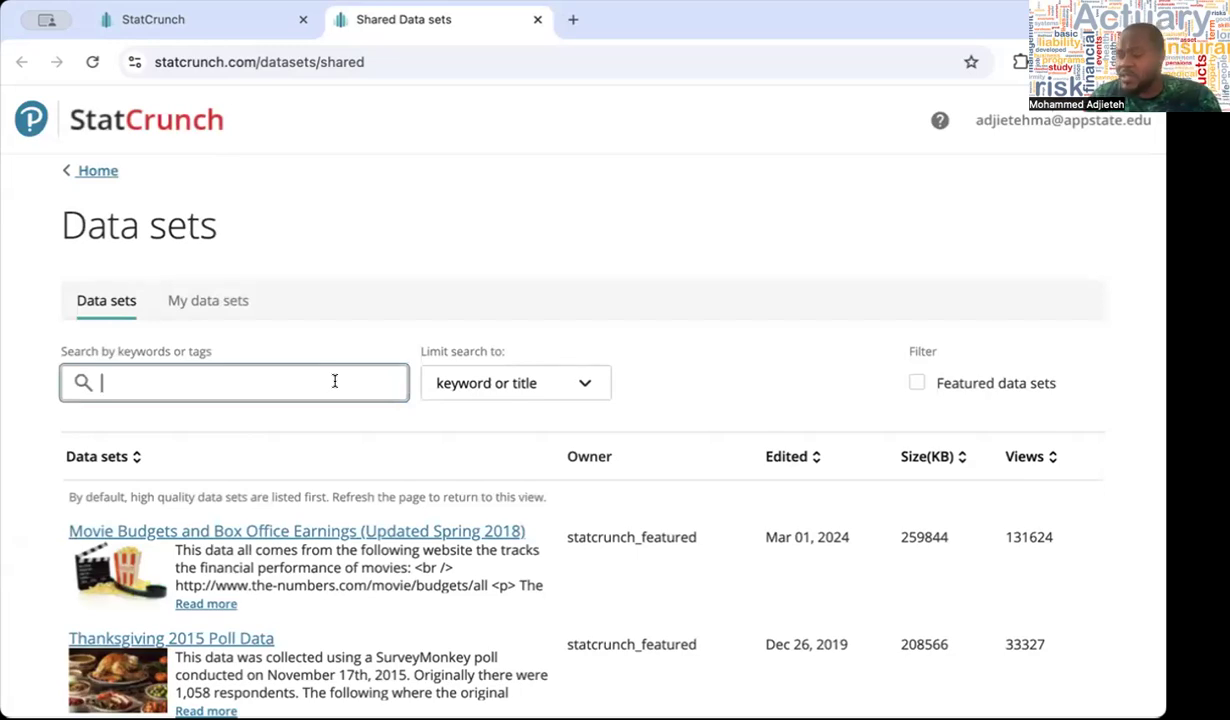
text(ch3)
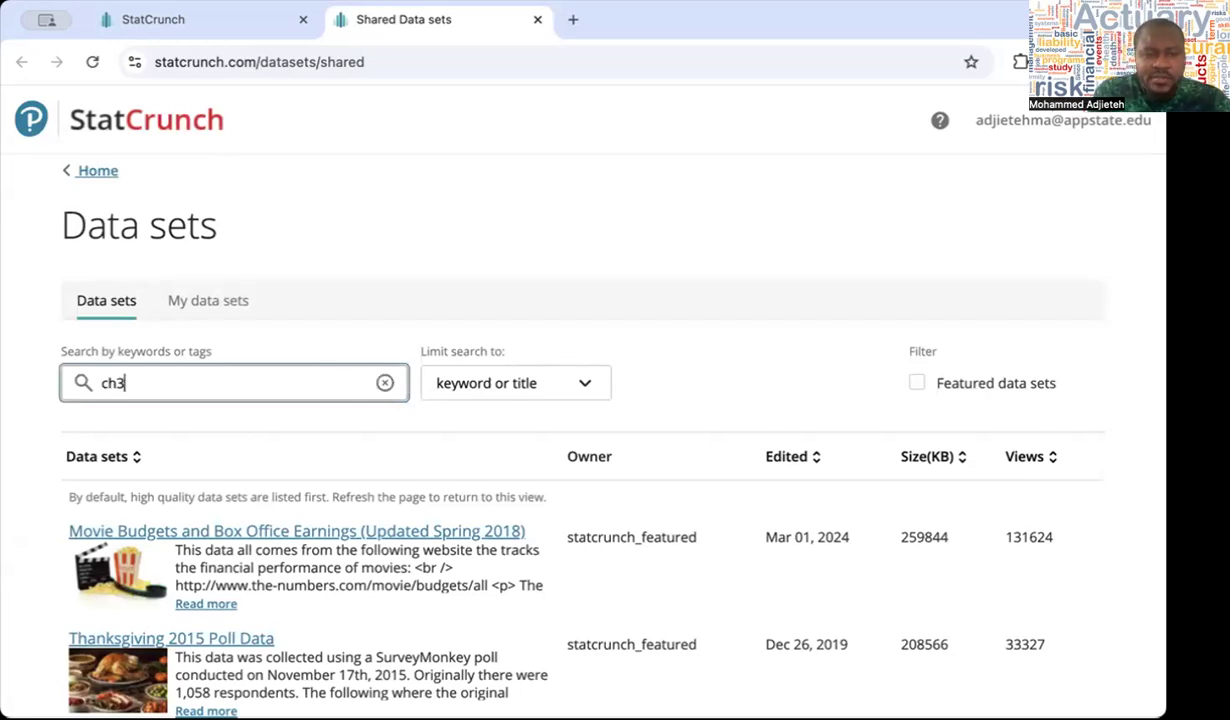
text(gas)
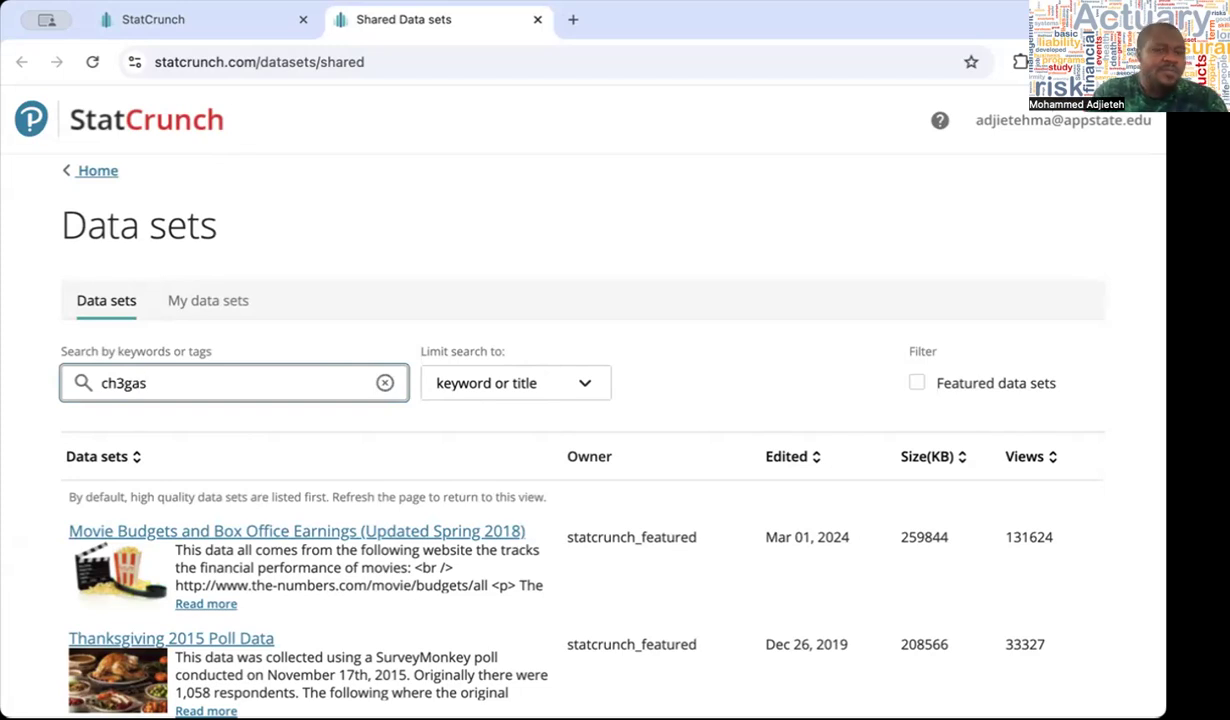
key(Return)
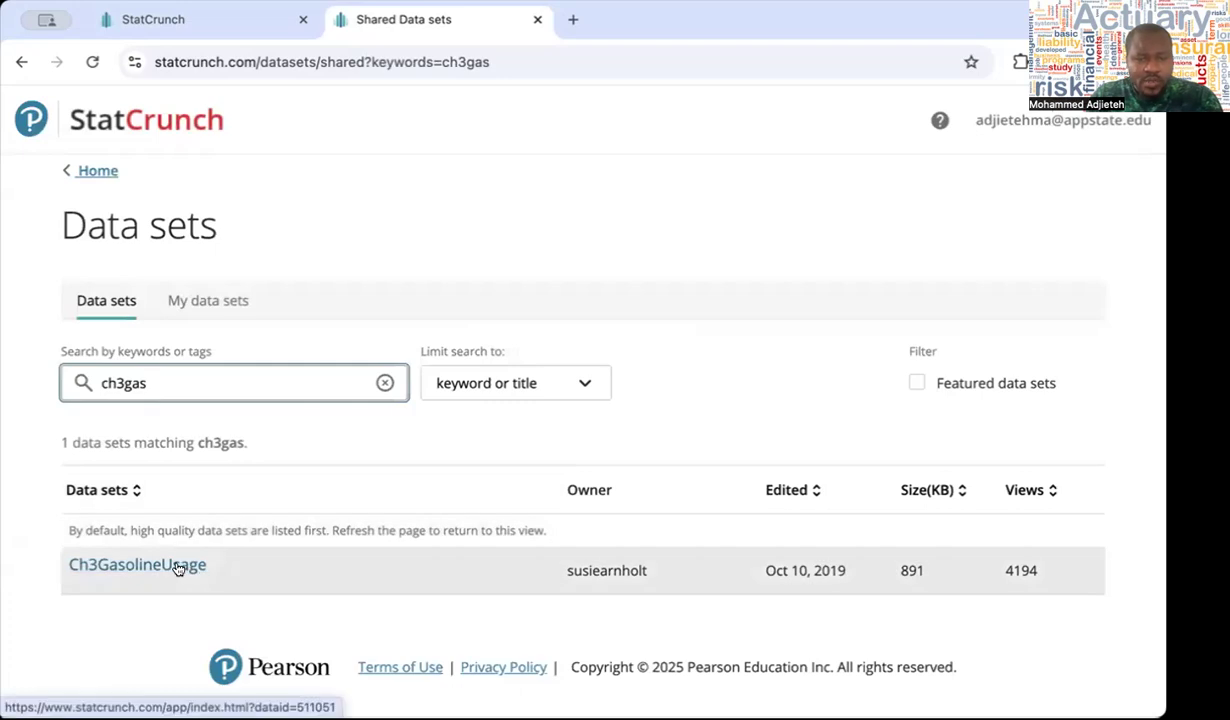
click(177, 566)
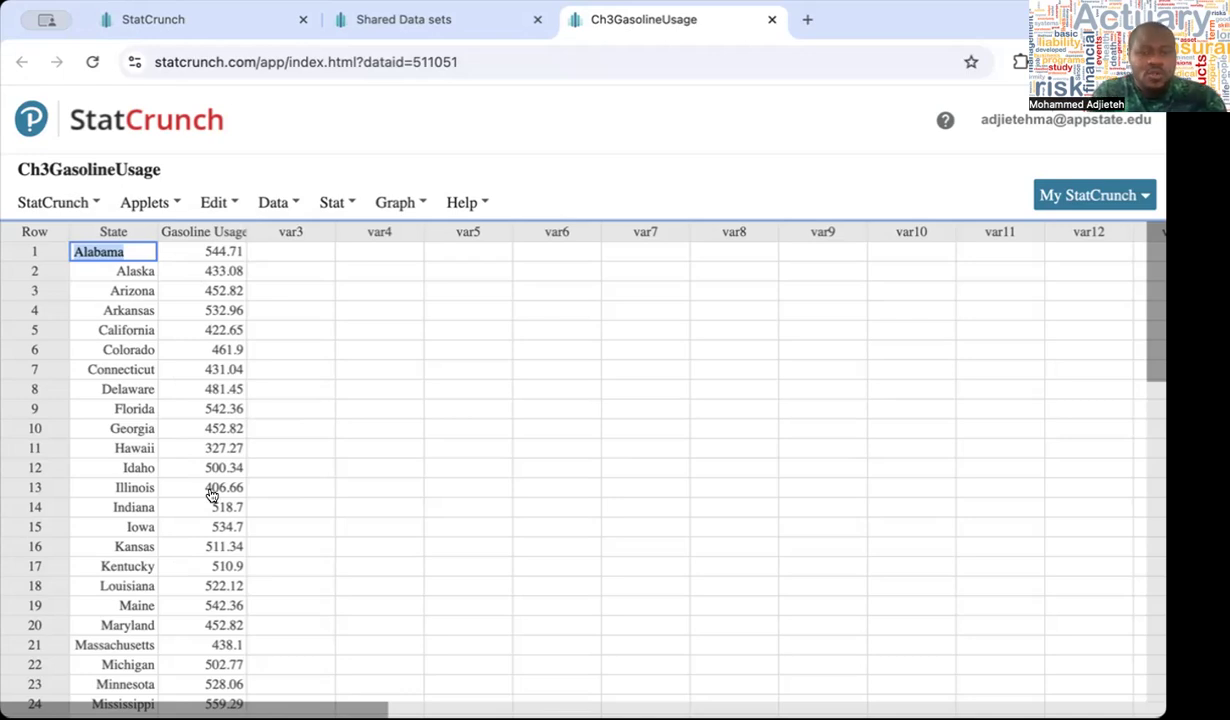
Compute a stem and leaf plot of the Gasoline Usage column, leaving the leaf unit unspecified and outlier trimming at Extreme only
click(395, 202)
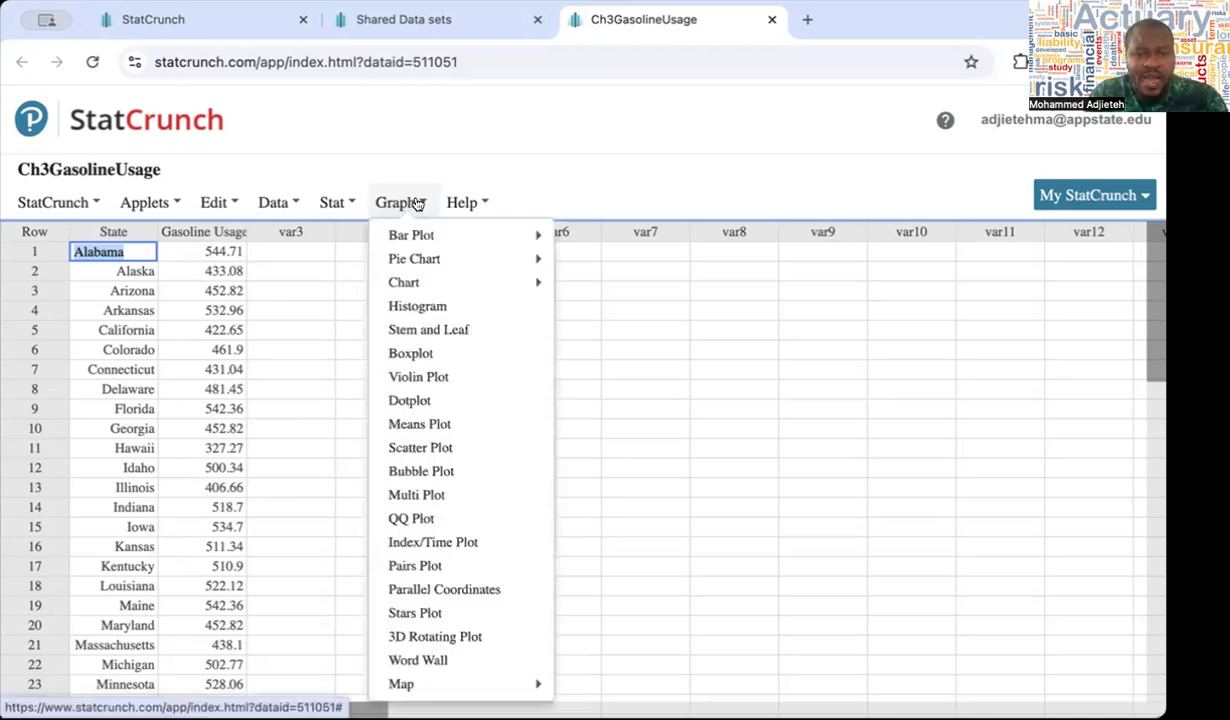
click(449, 334)
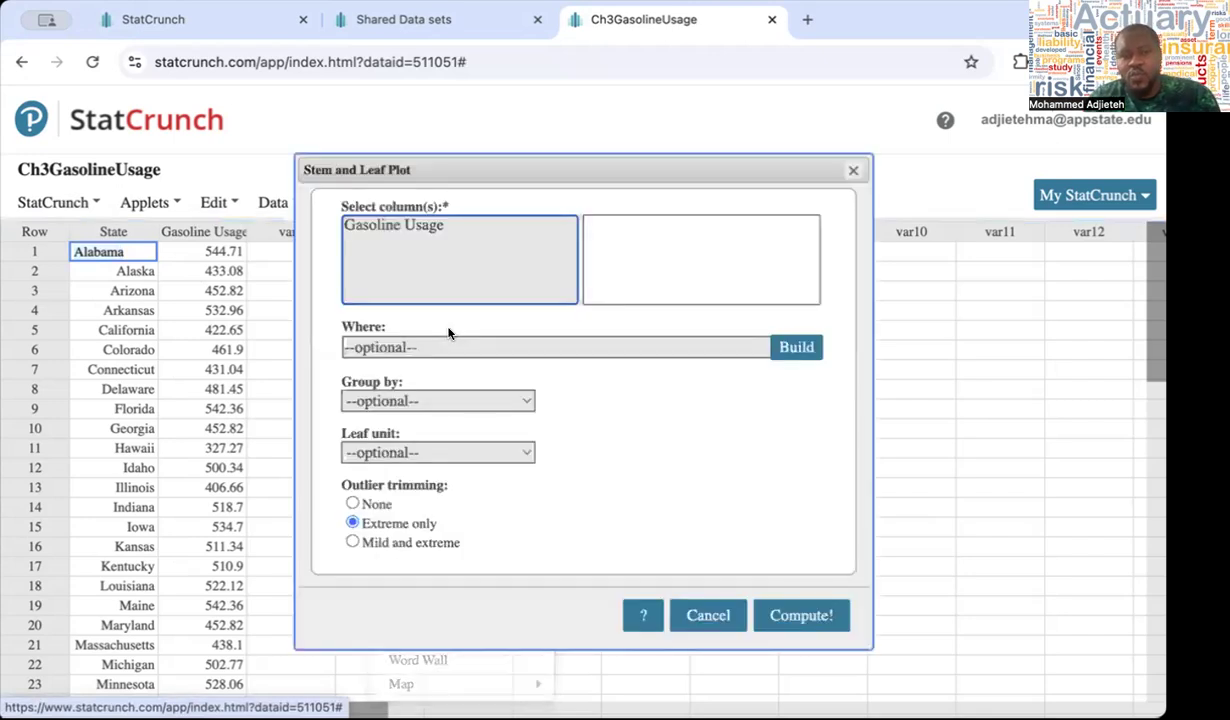
click(409, 227)
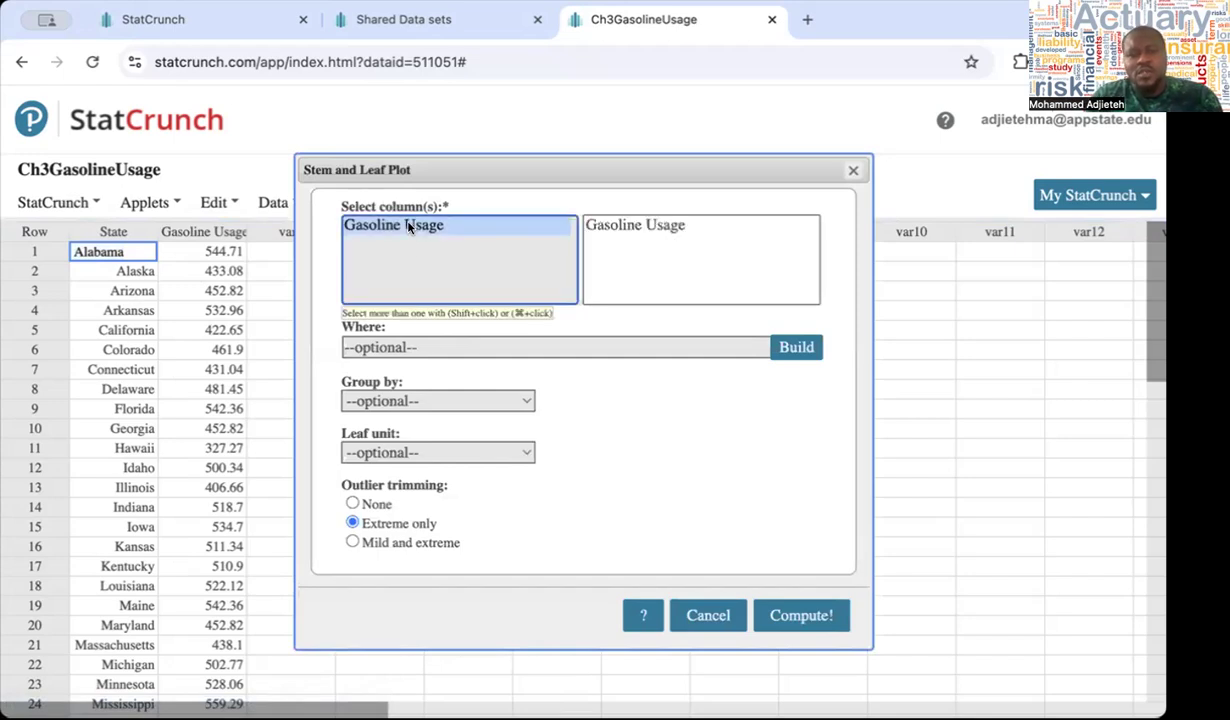
click(450, 460)
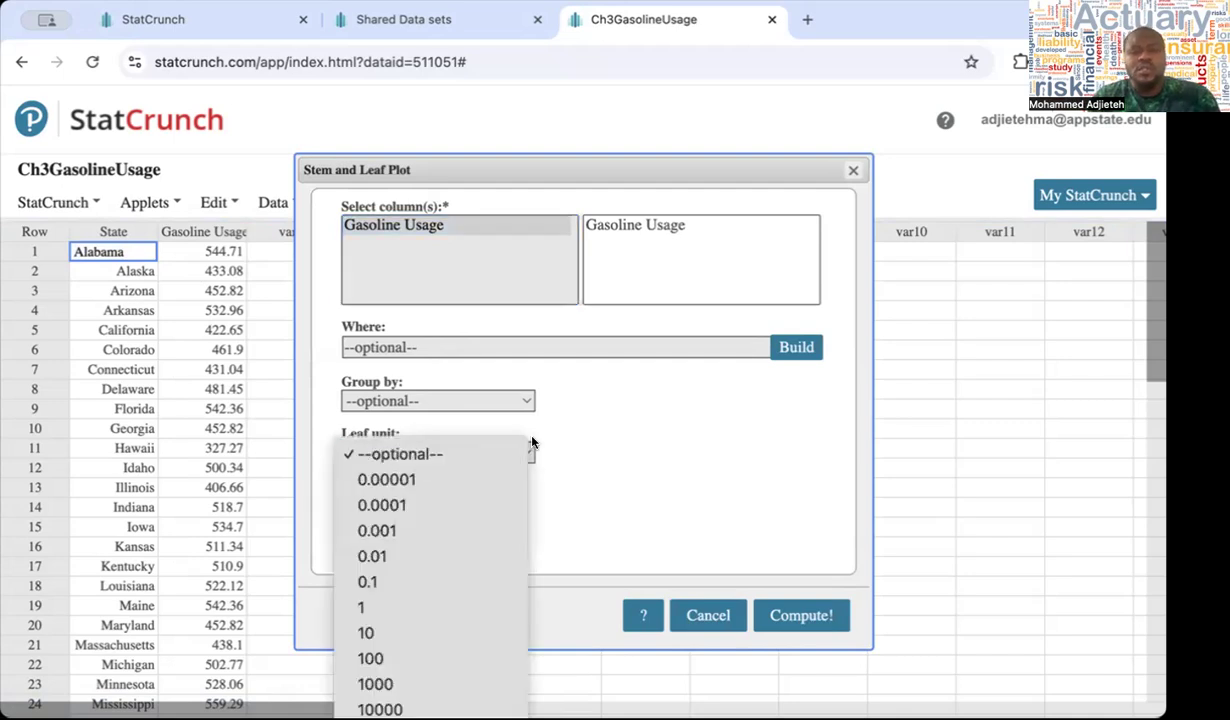
click(596, 440)
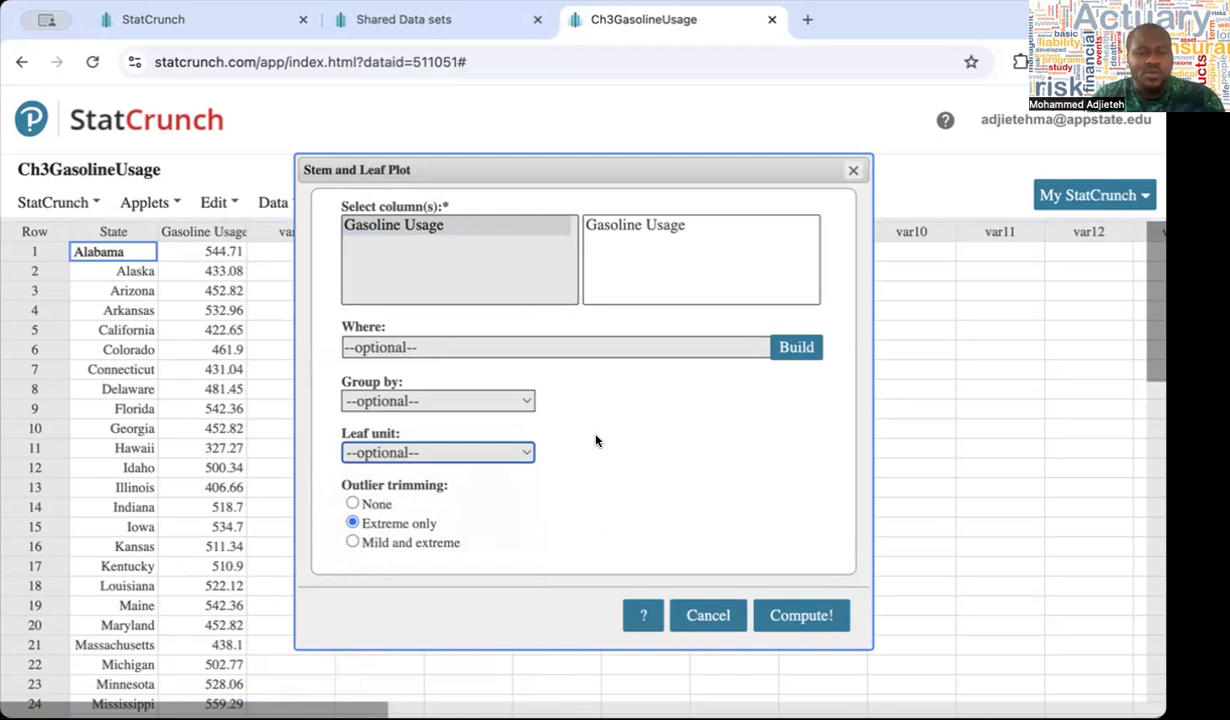
click(791, 615)
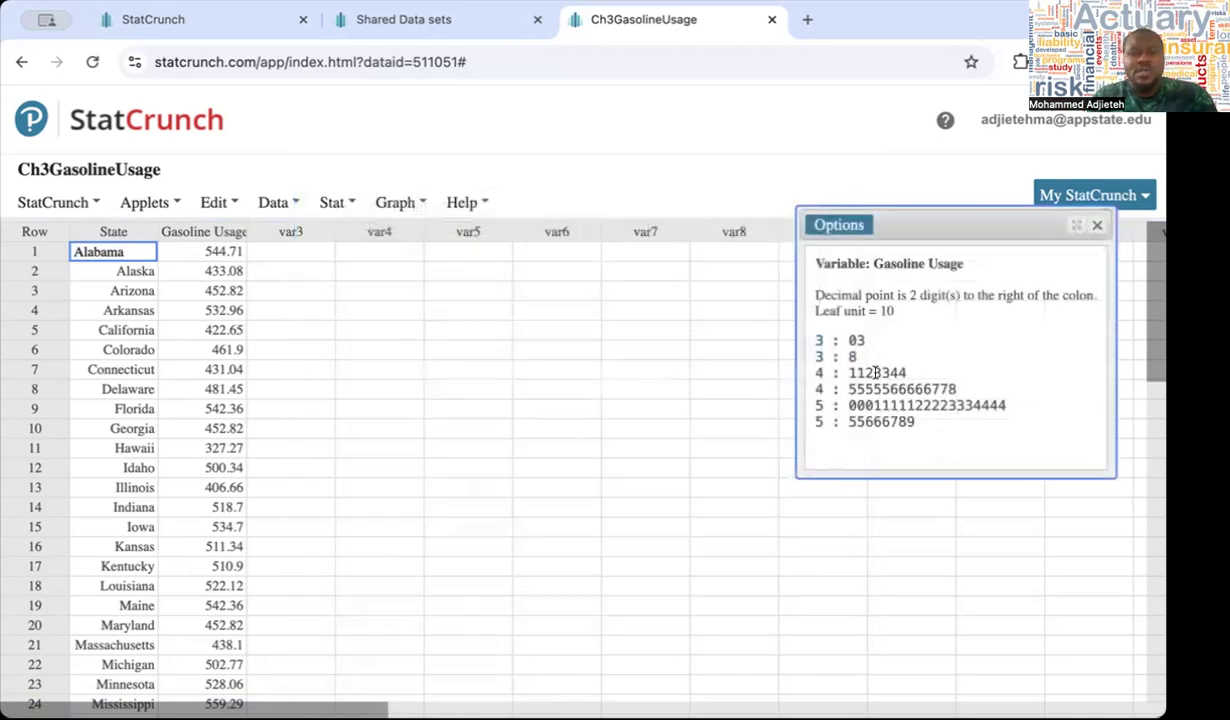
Move the stem and leaf result closer to the data columns and enlarge its window in width and height
drag(925, 217, 712, 228)
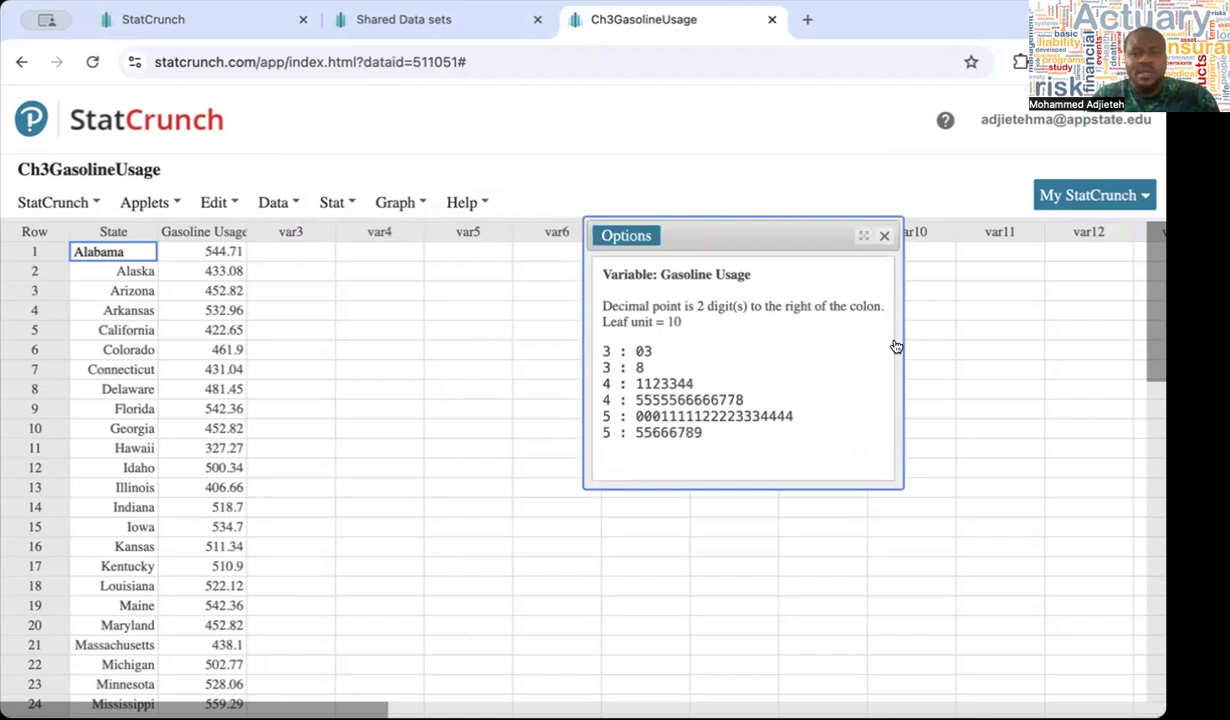
drag(901, 341, 1045, 340)
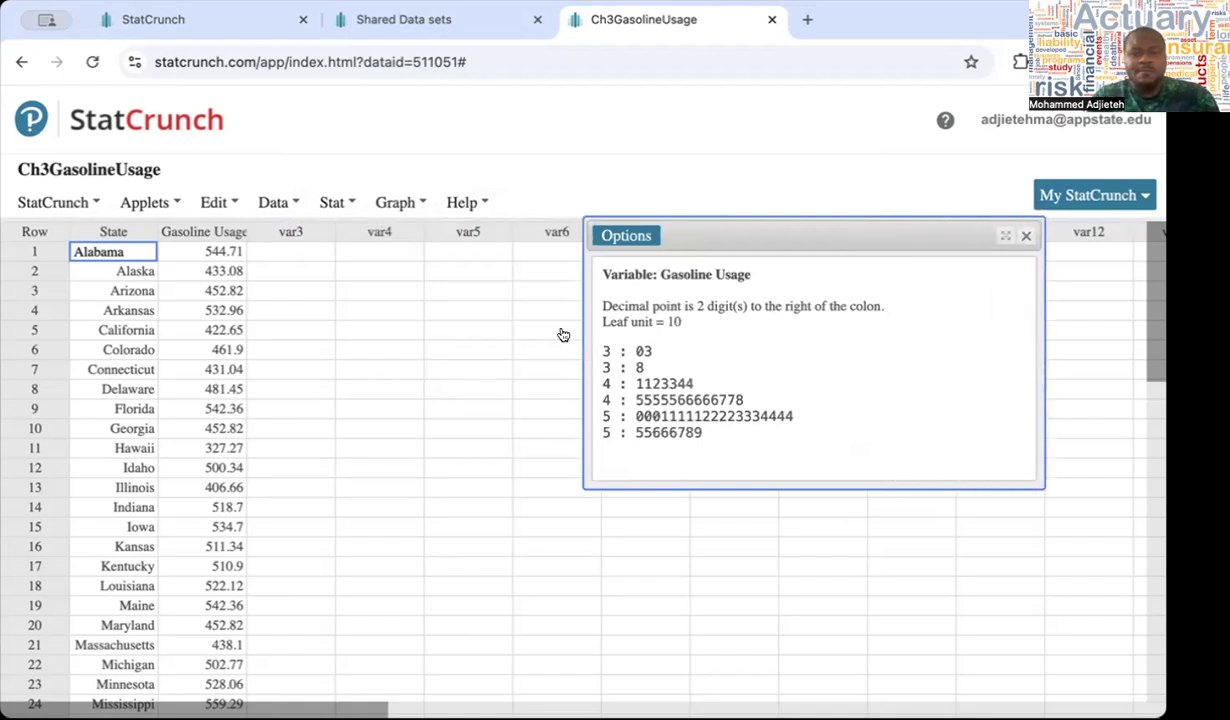
drag(570, 349, 472, 362)
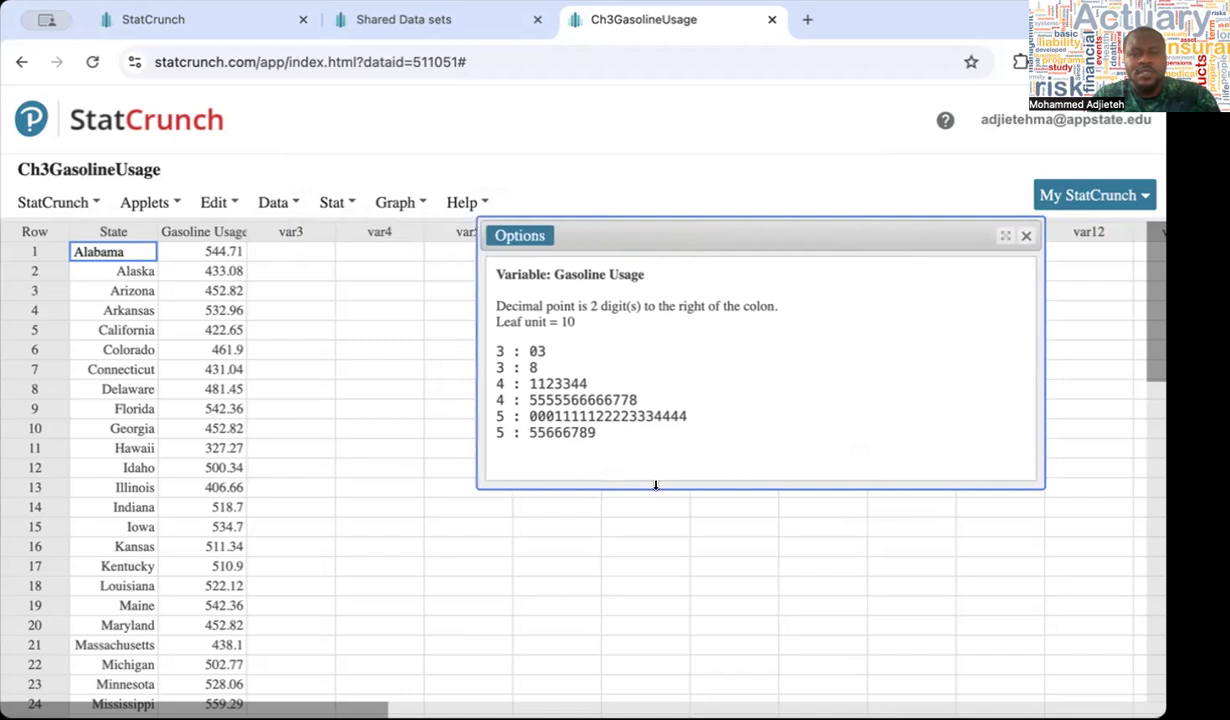
drag(656, 485, 659, 569)
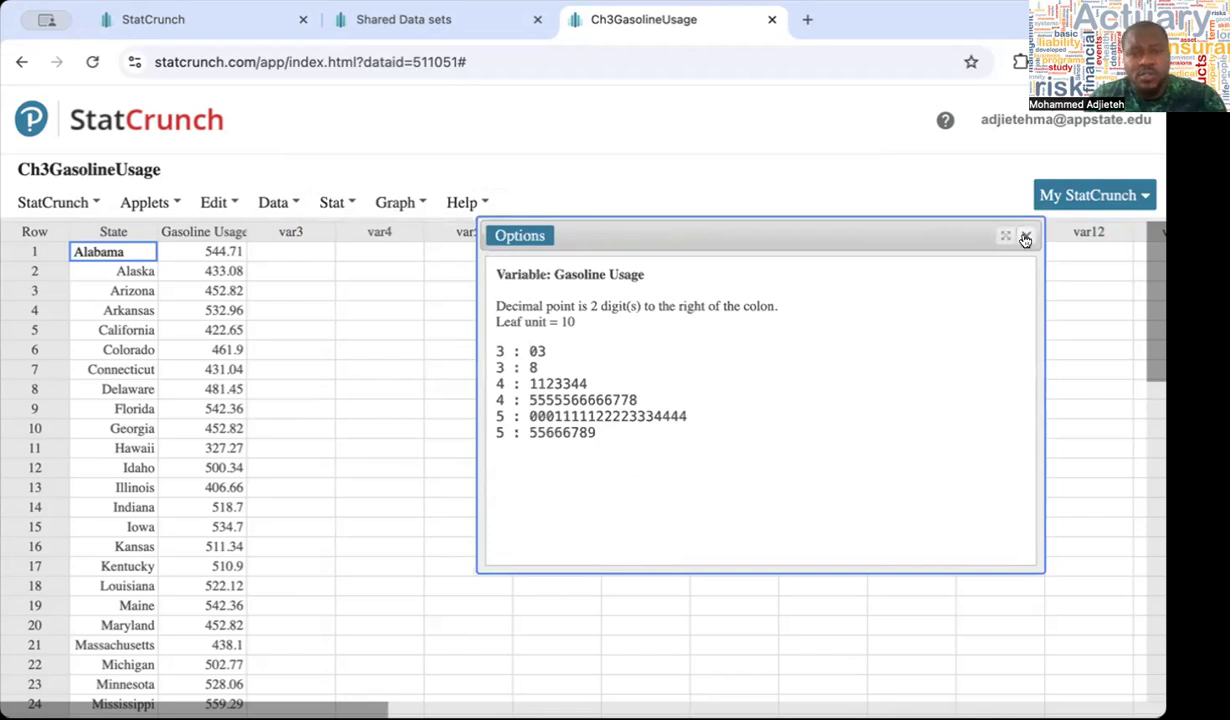
Compute a dotplot of the Gasoline Usage column with point size 2 and overlapping points allowed
click(332, 203)
click(398, 203)
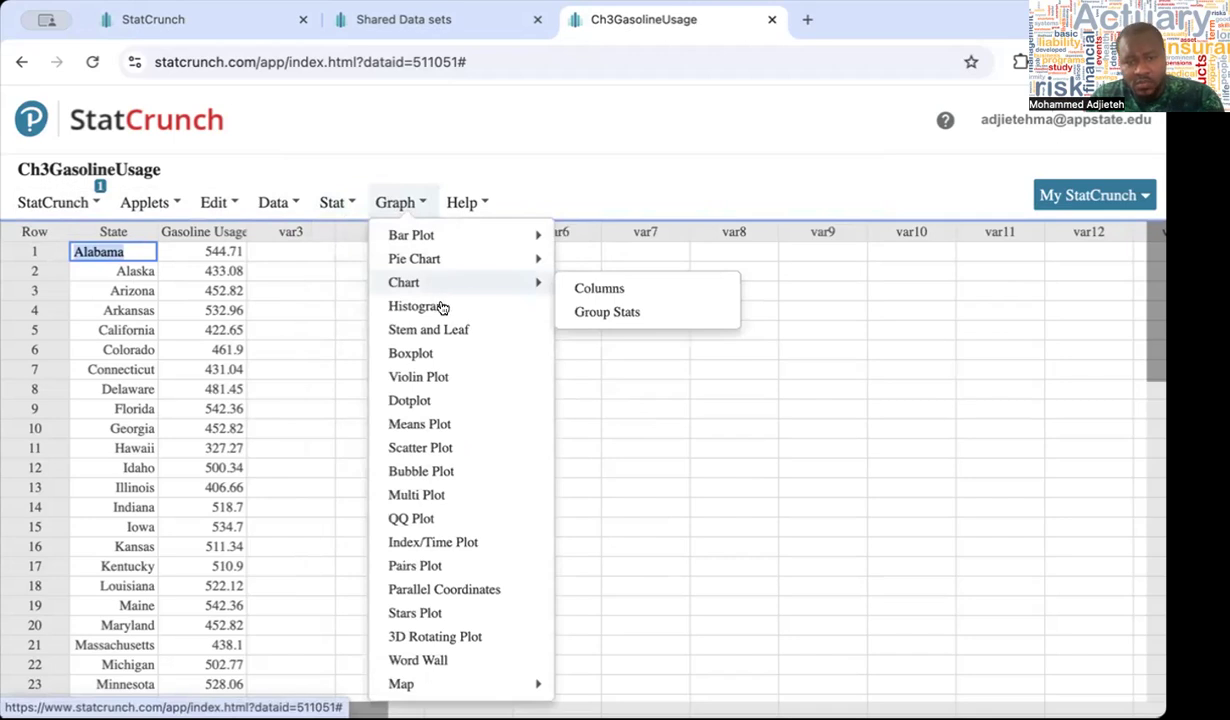
click(444, 400)
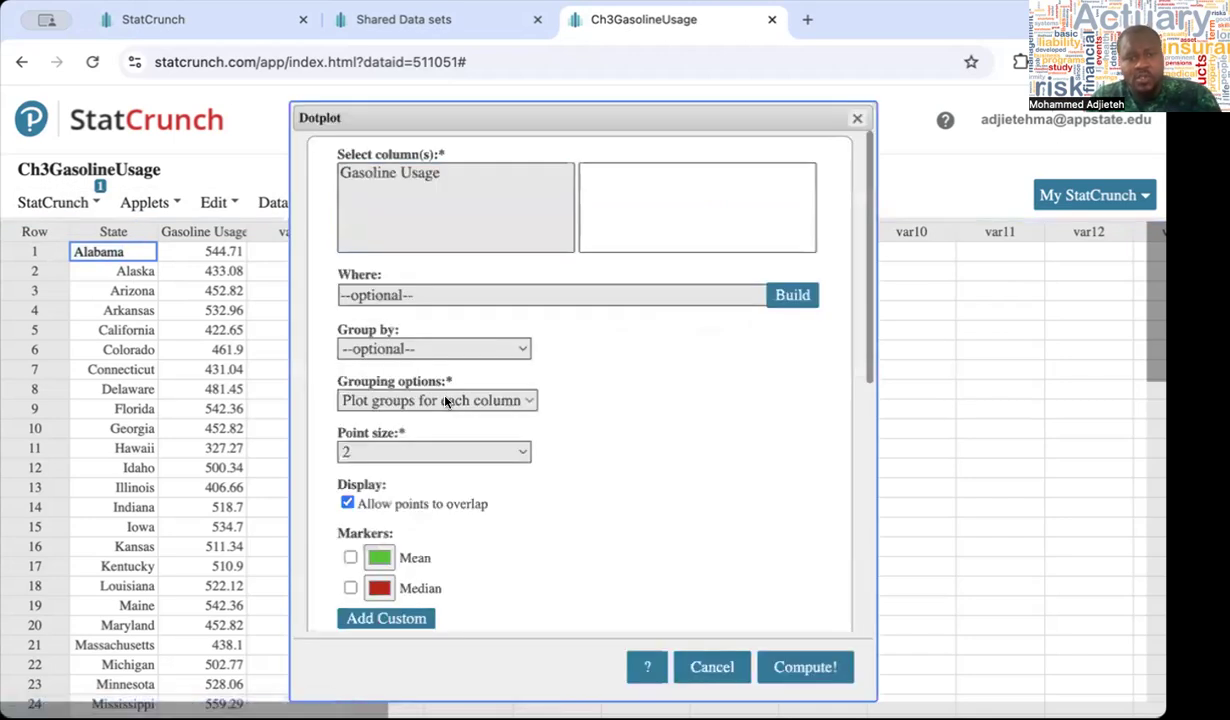
click(420, 174)
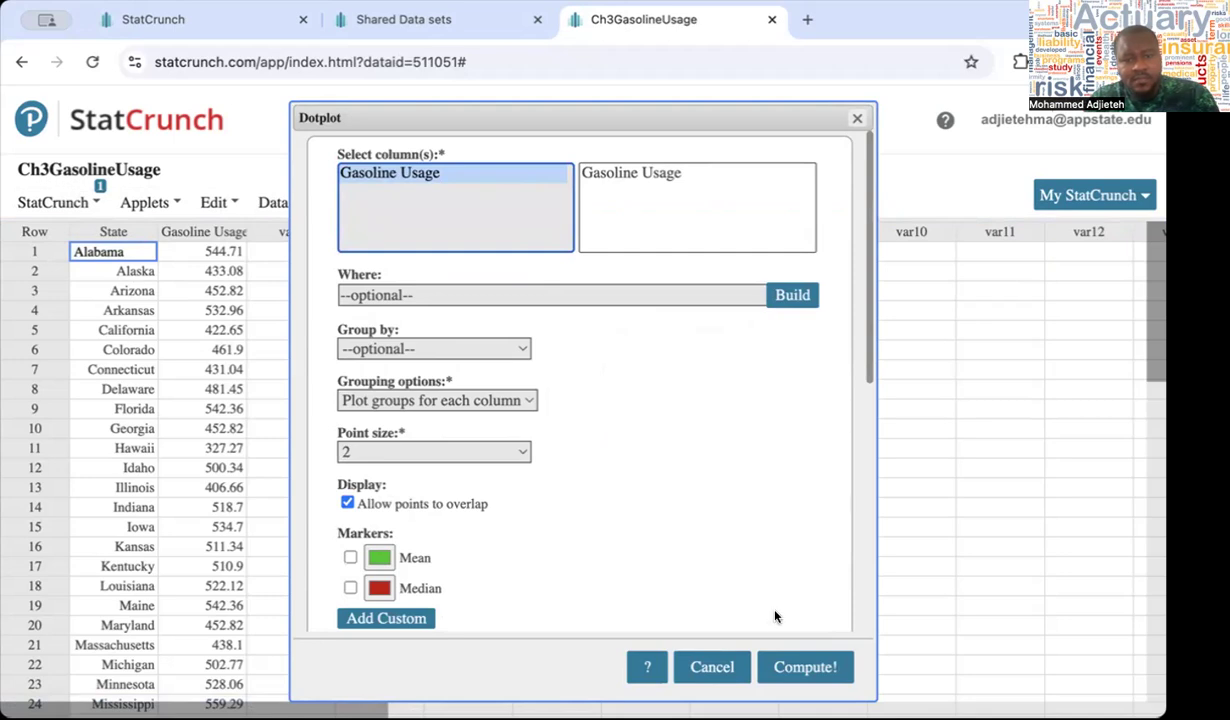
click(792, 669)
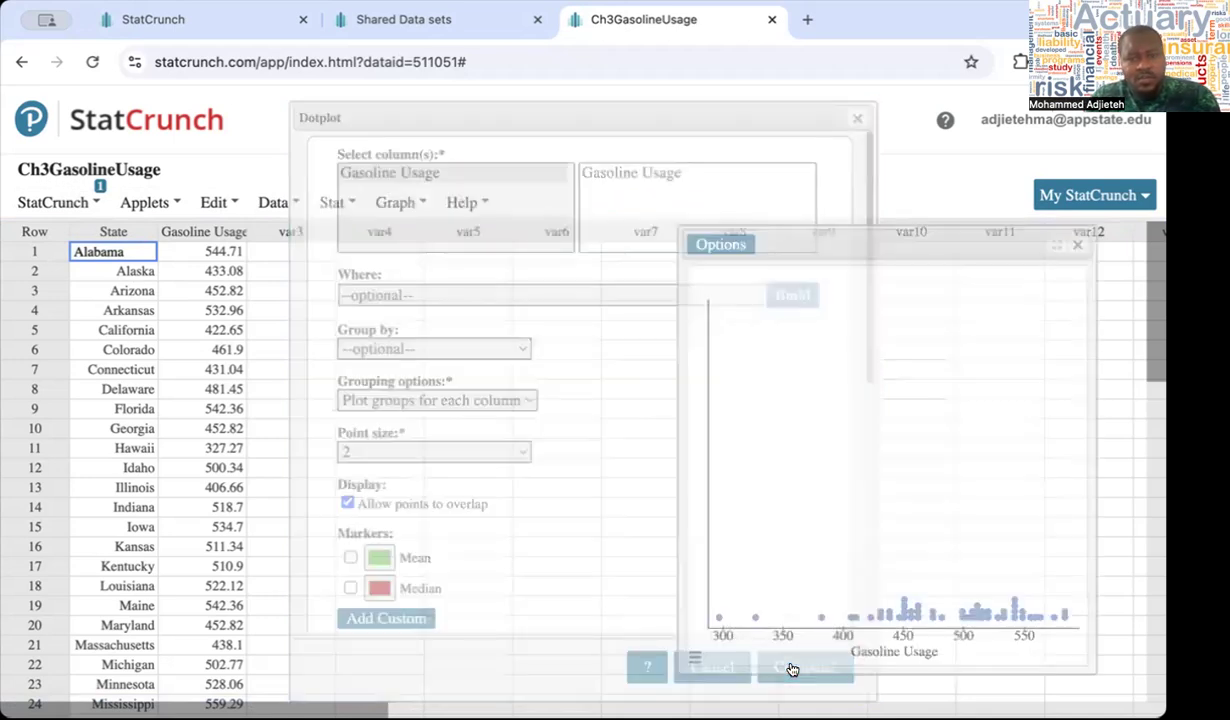
Move the dotplot window closer to the data columns and widen it on both sides
drag(802, 244, 533, 221)
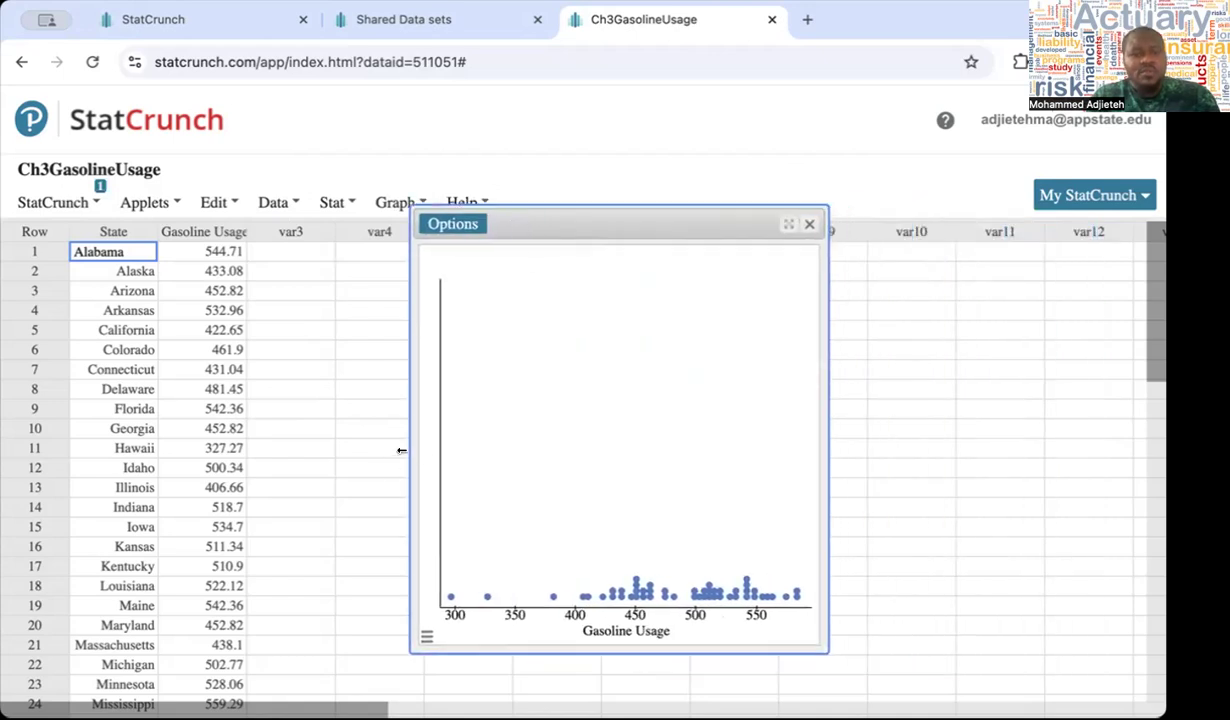
drag(403, 450, 302, 448)
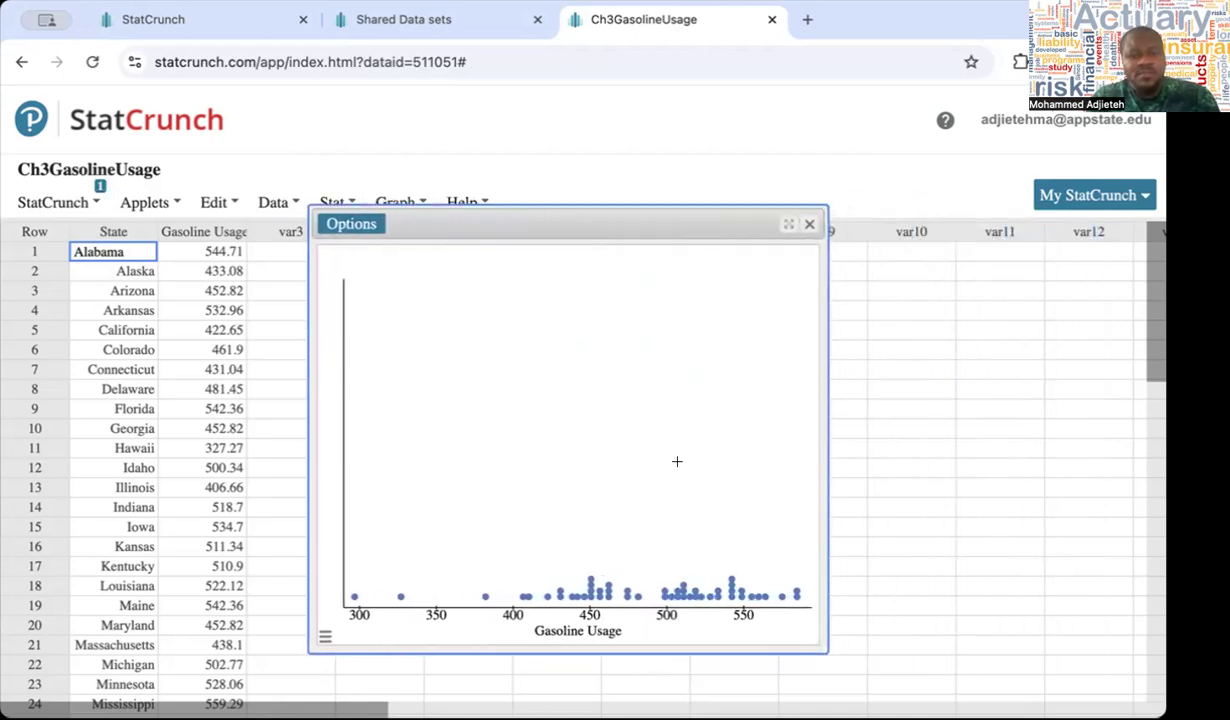
drag(824, 457, 946, 456)
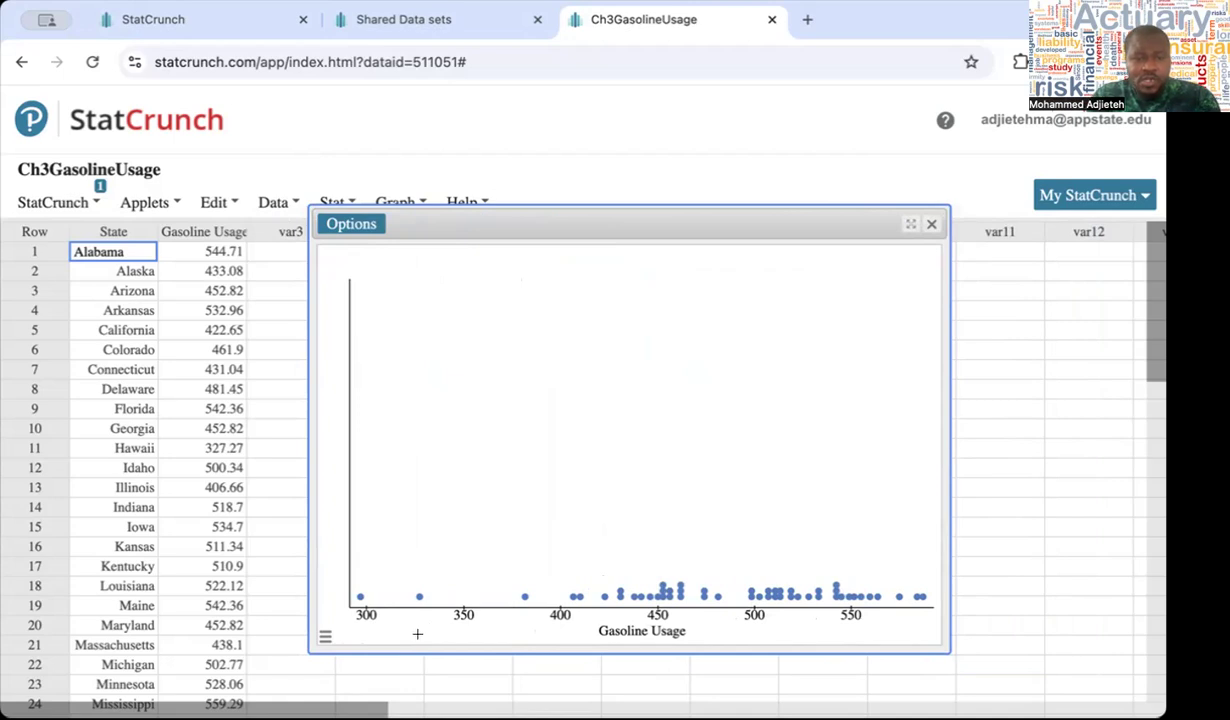
Select the lowest Gasoline Usage point in the dotplot and locate its highlighted row in the data table
click(359, 596)
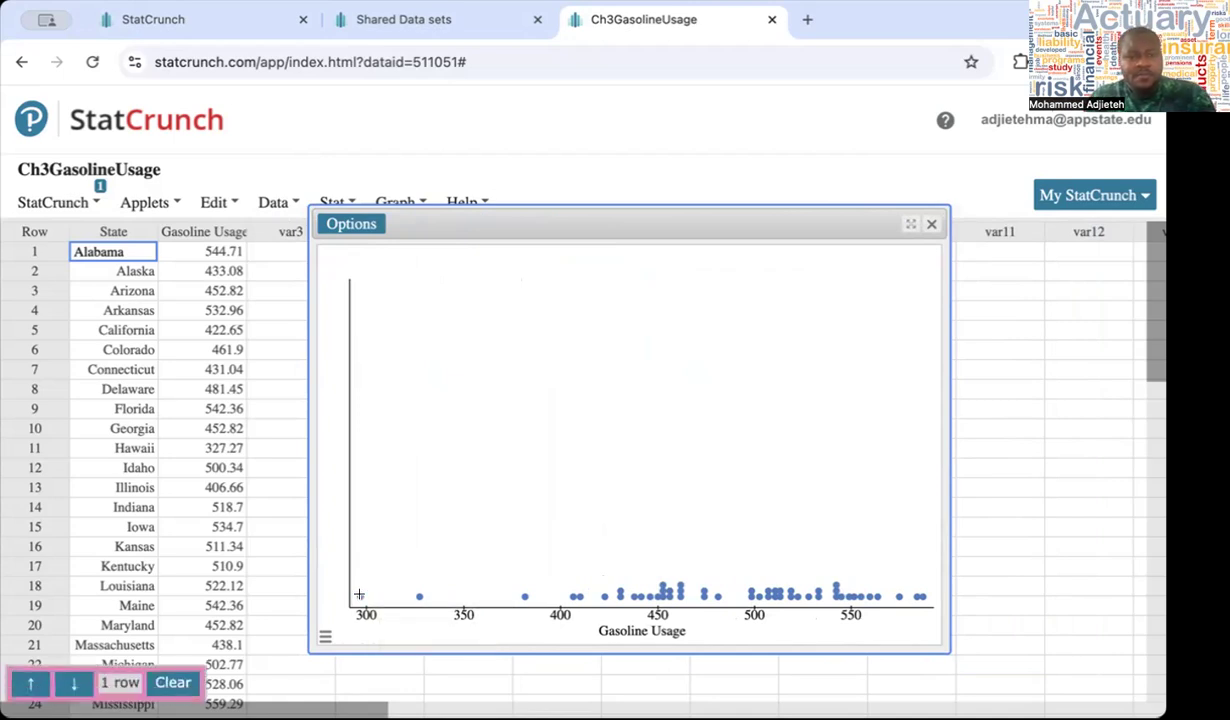
scroll(222, 508, down, 8)
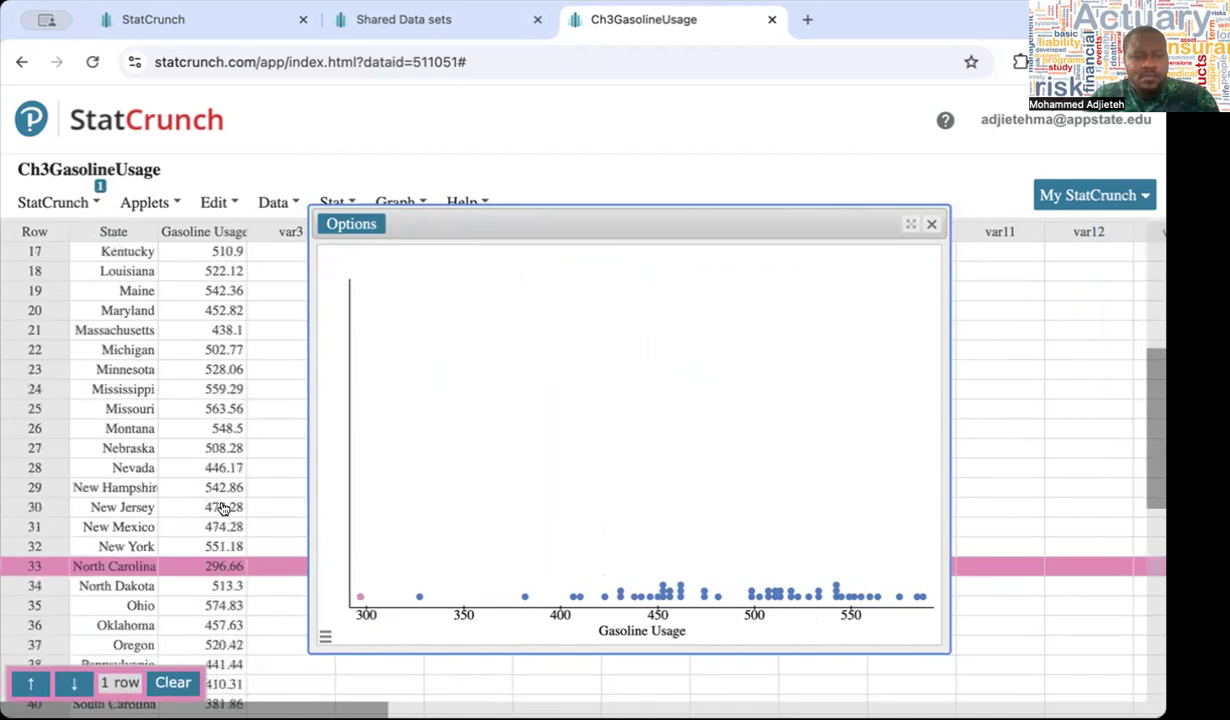
scroll(222, 508, up, 1)
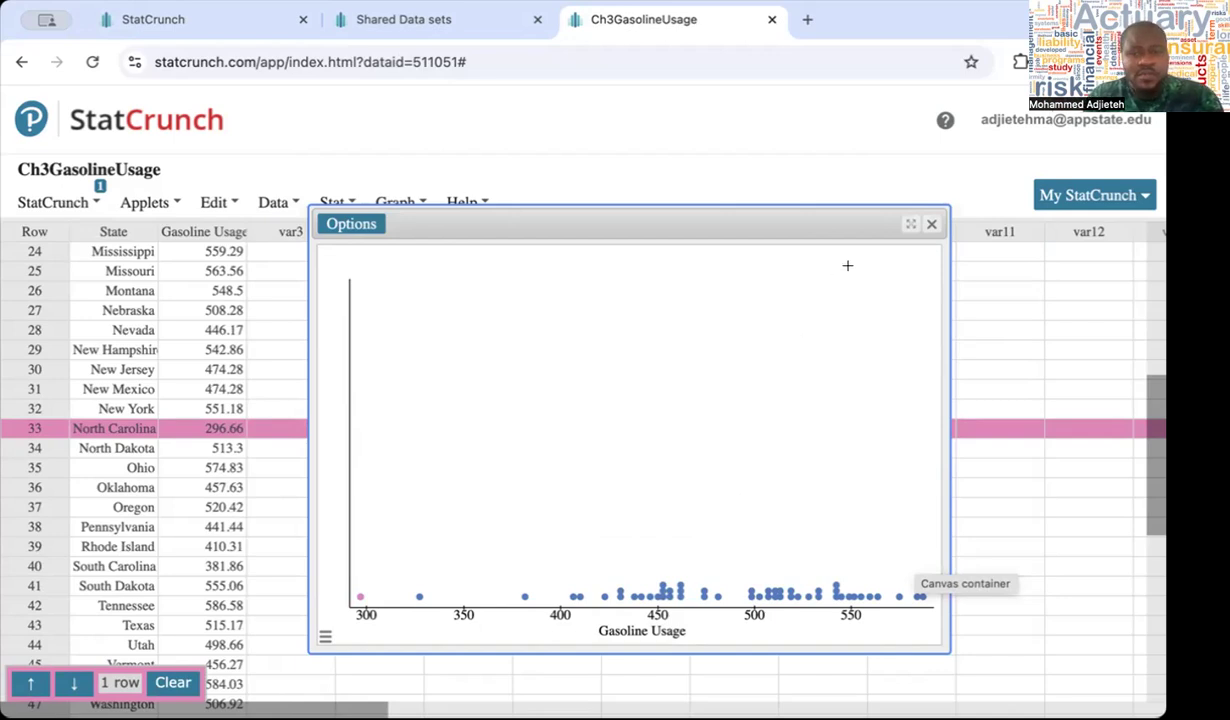
Close the dotplot and clear the highlighted row selection in the data table
click(928, 228)
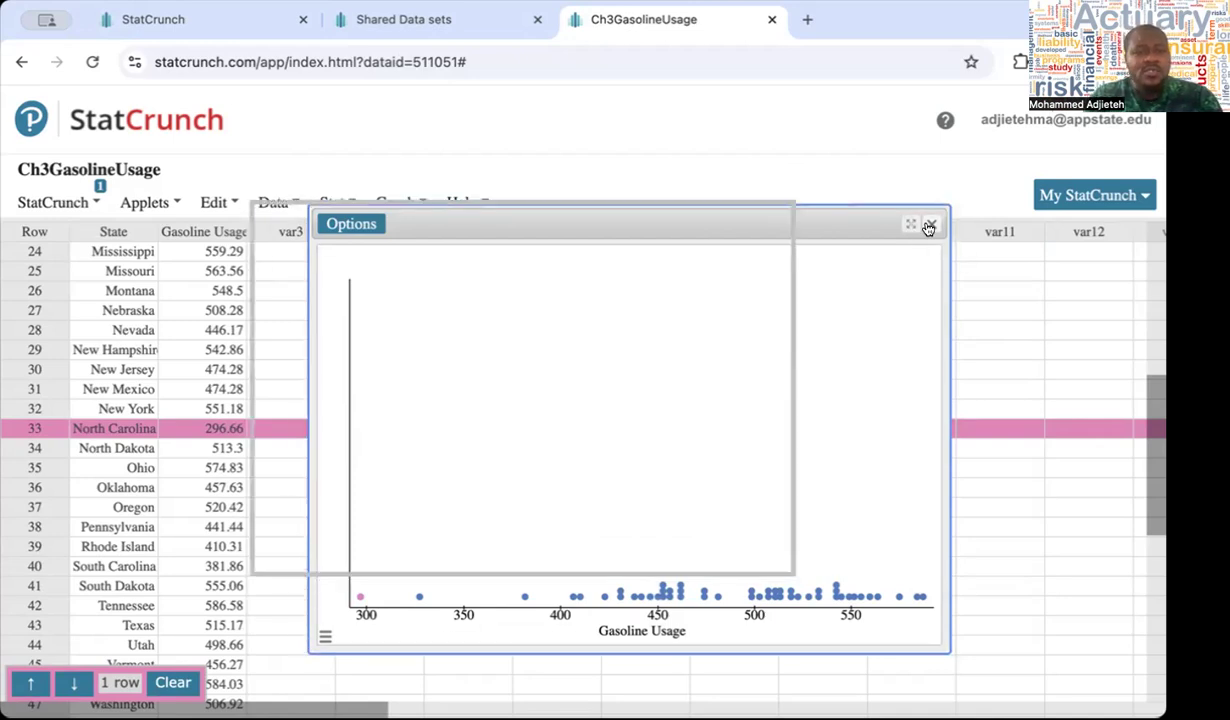
click(417, 204)
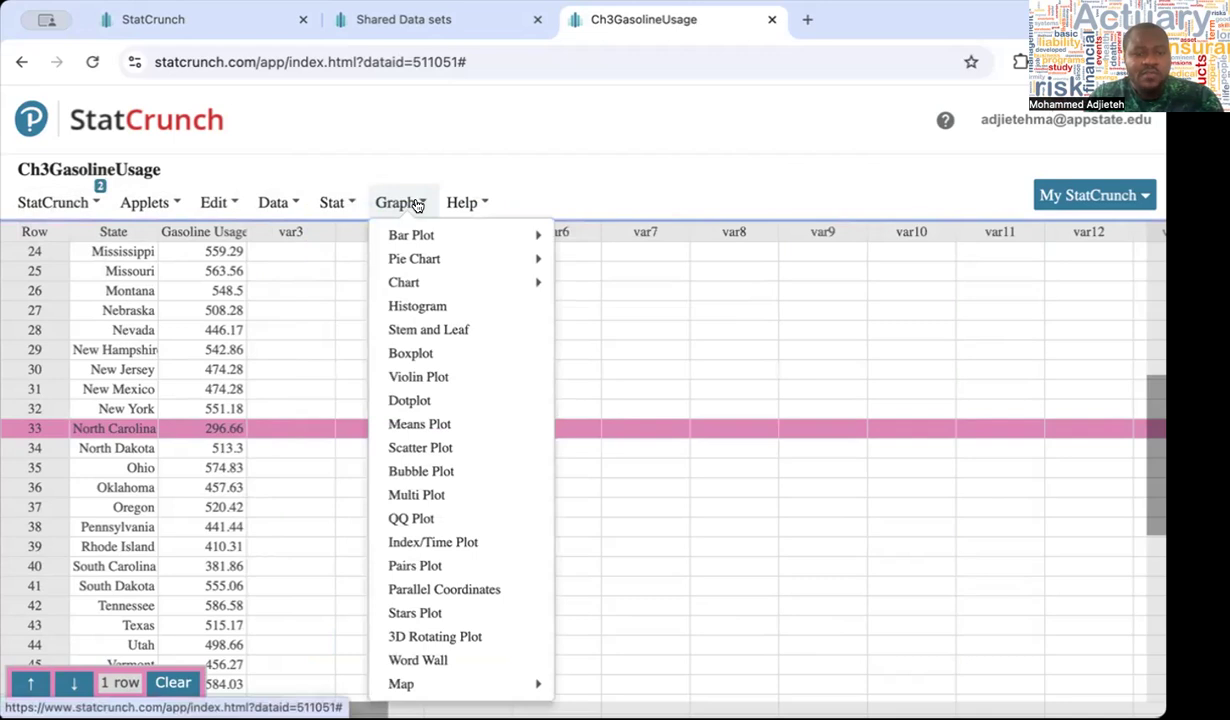
click(173, 682)
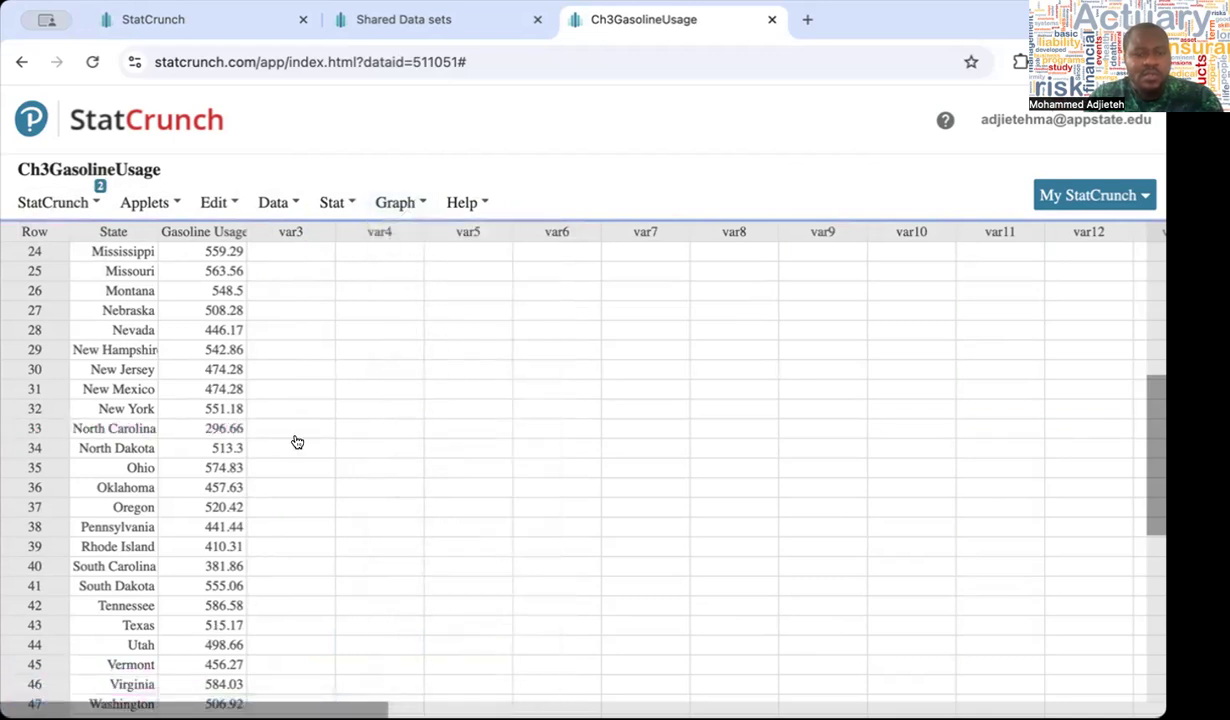
Compute a frequency histogram of the Gasoline Usage column and move its window closer to the data columns, slightly widened
click(415, 205)
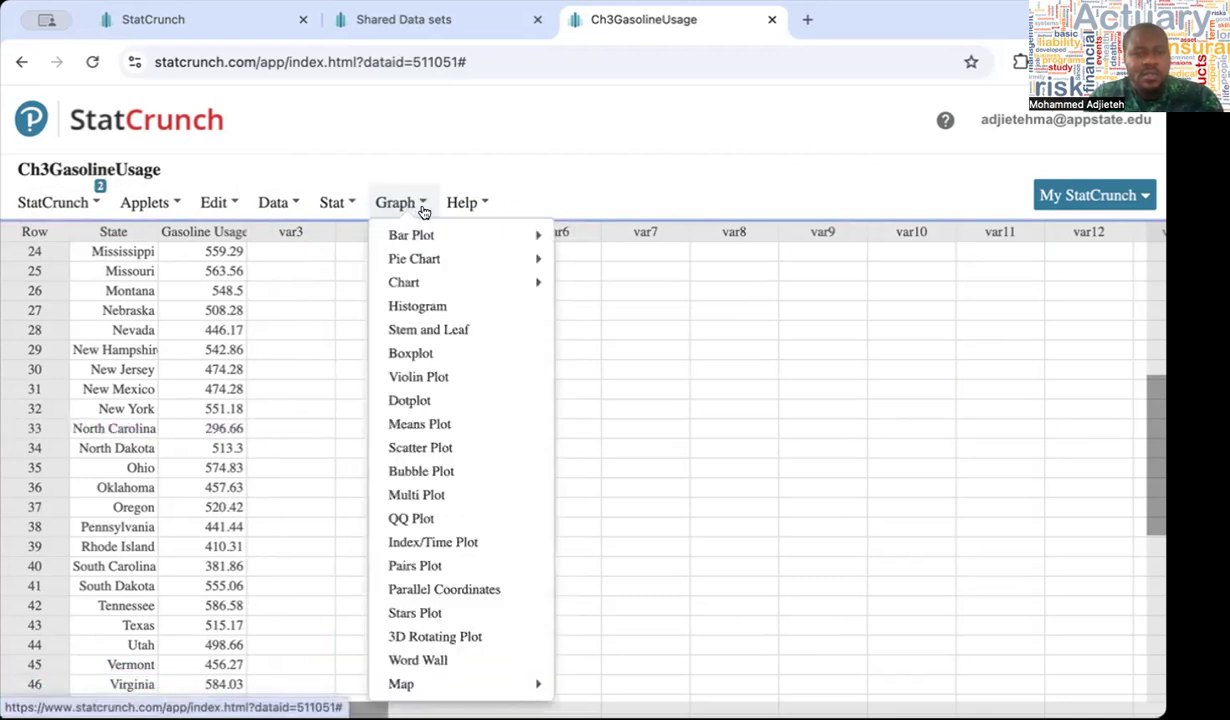
mouse_move(443, 244)
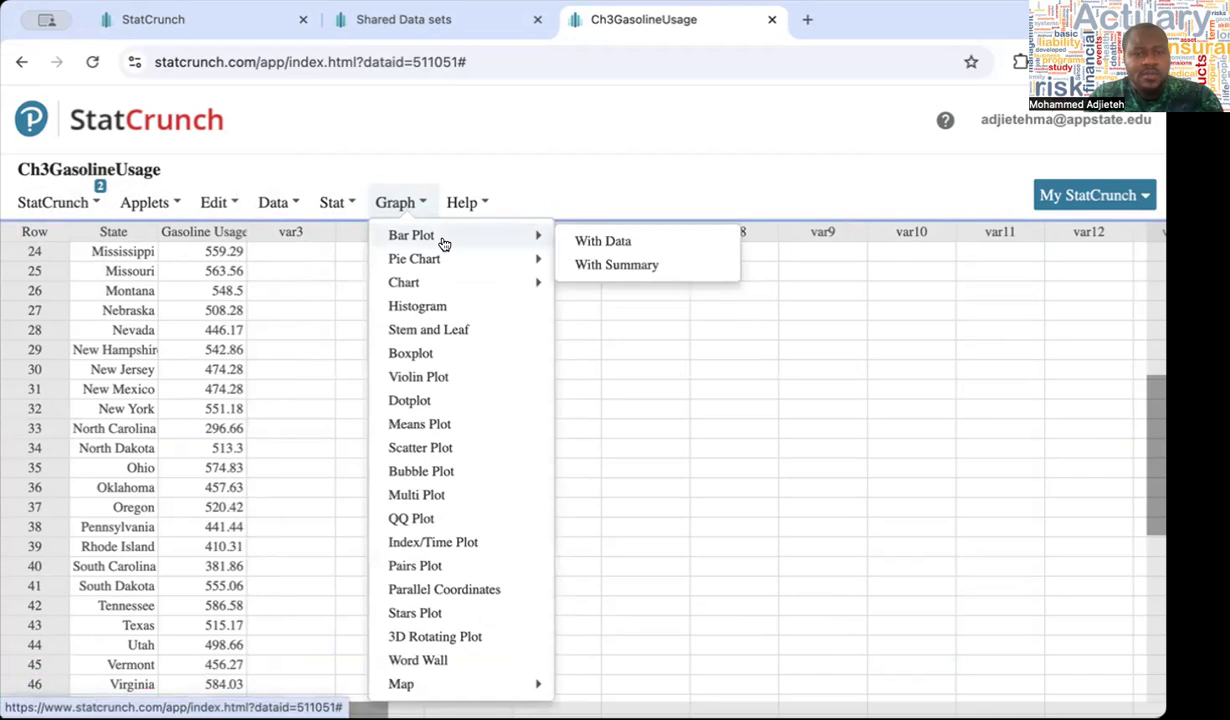
click(431, 307)
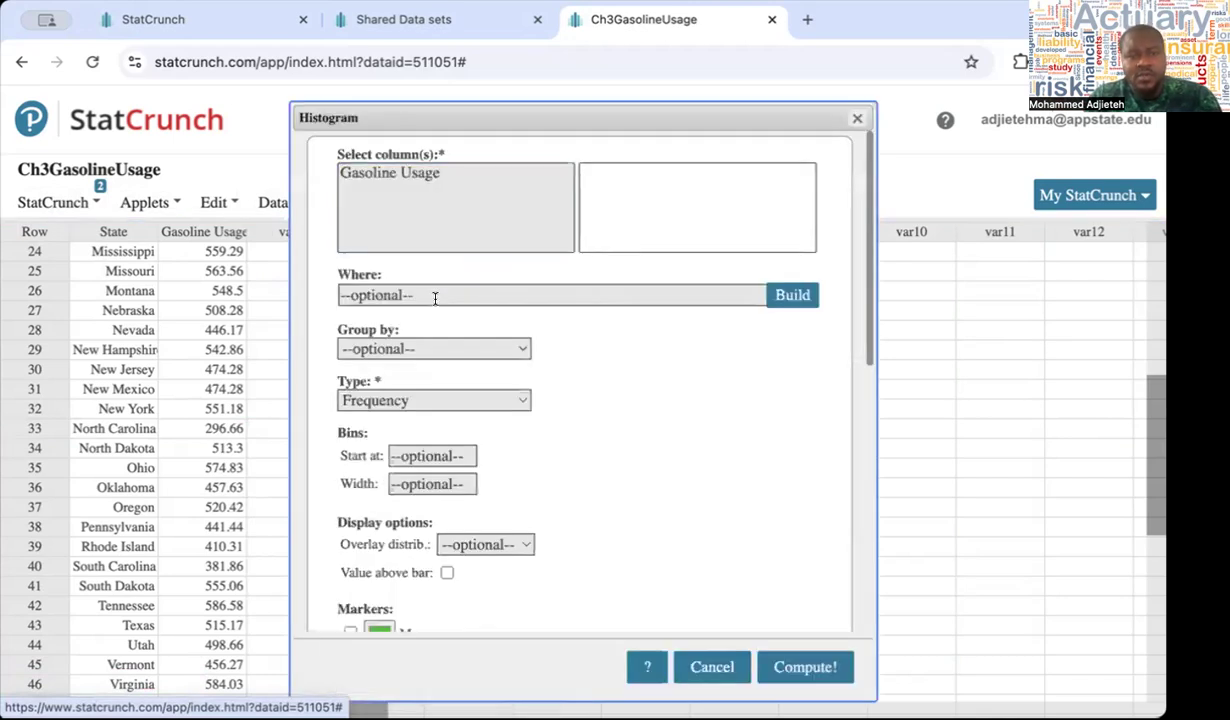
click(412, 173)
scroll(634, 424, down, 2)
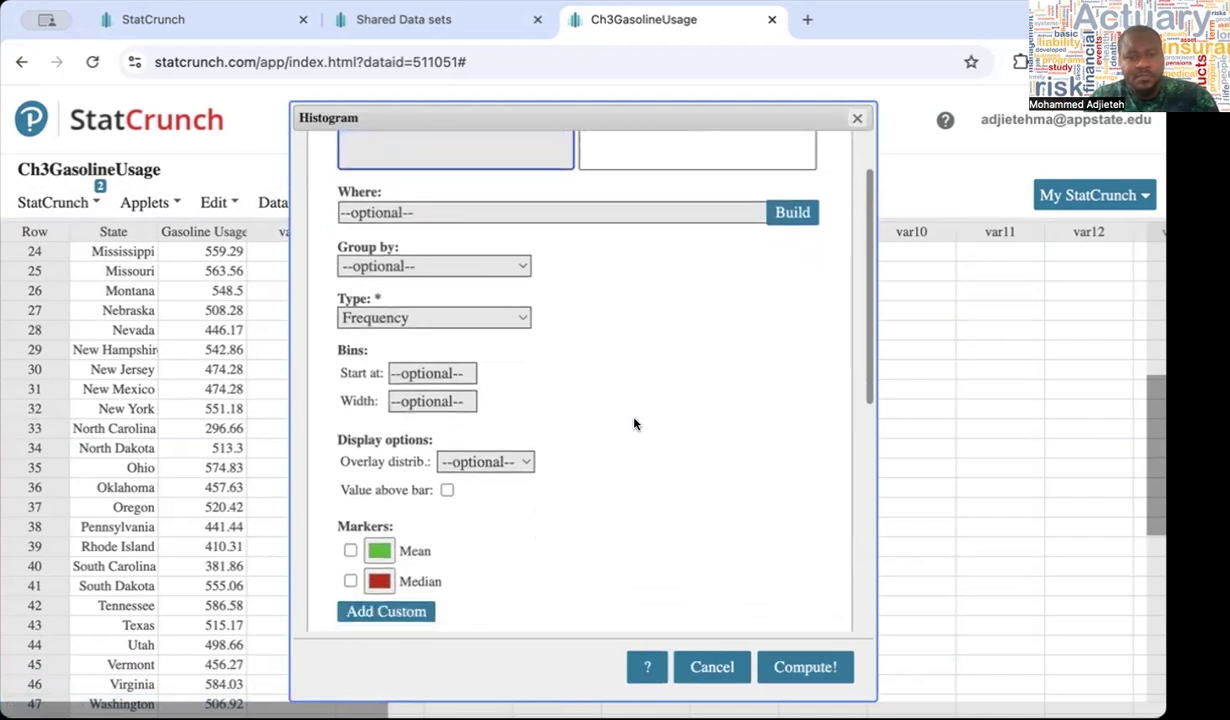
click(786, 670)
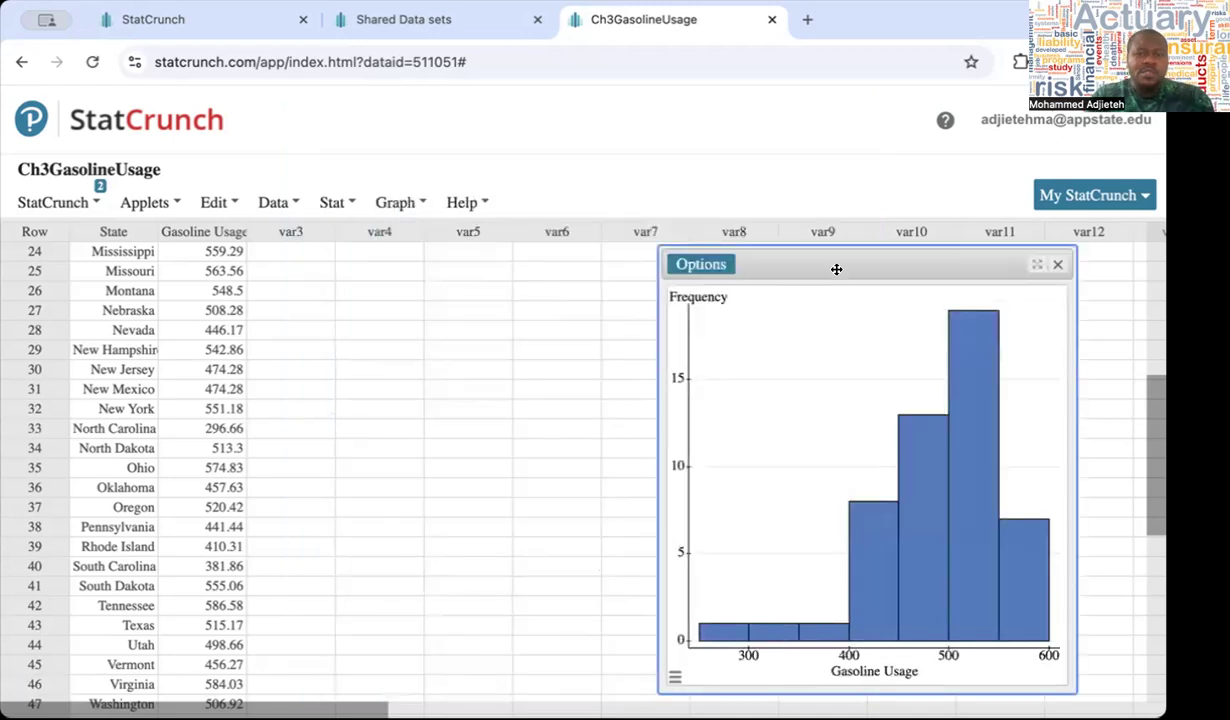
drag(836, 269, 587, 223)
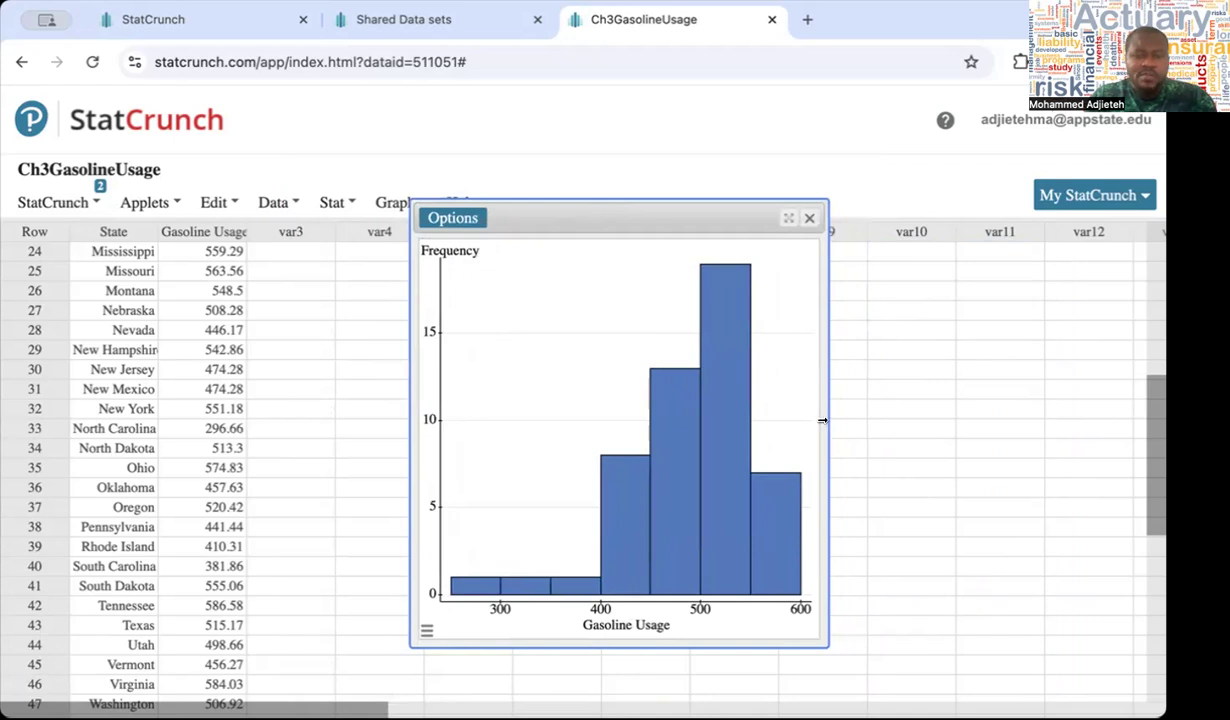
drag(824, 421, 881, 421)
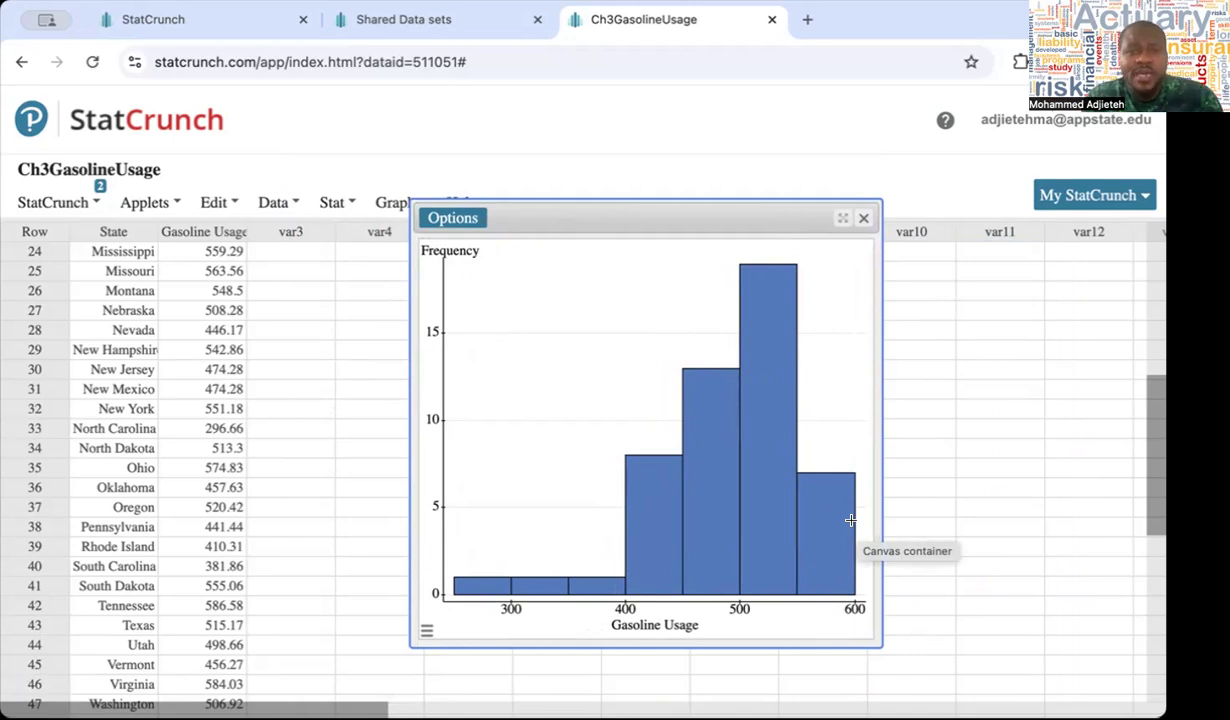
Edit the Gasoline Usage histogram to use a bin width of 20 and recompute it
click(452, 219)
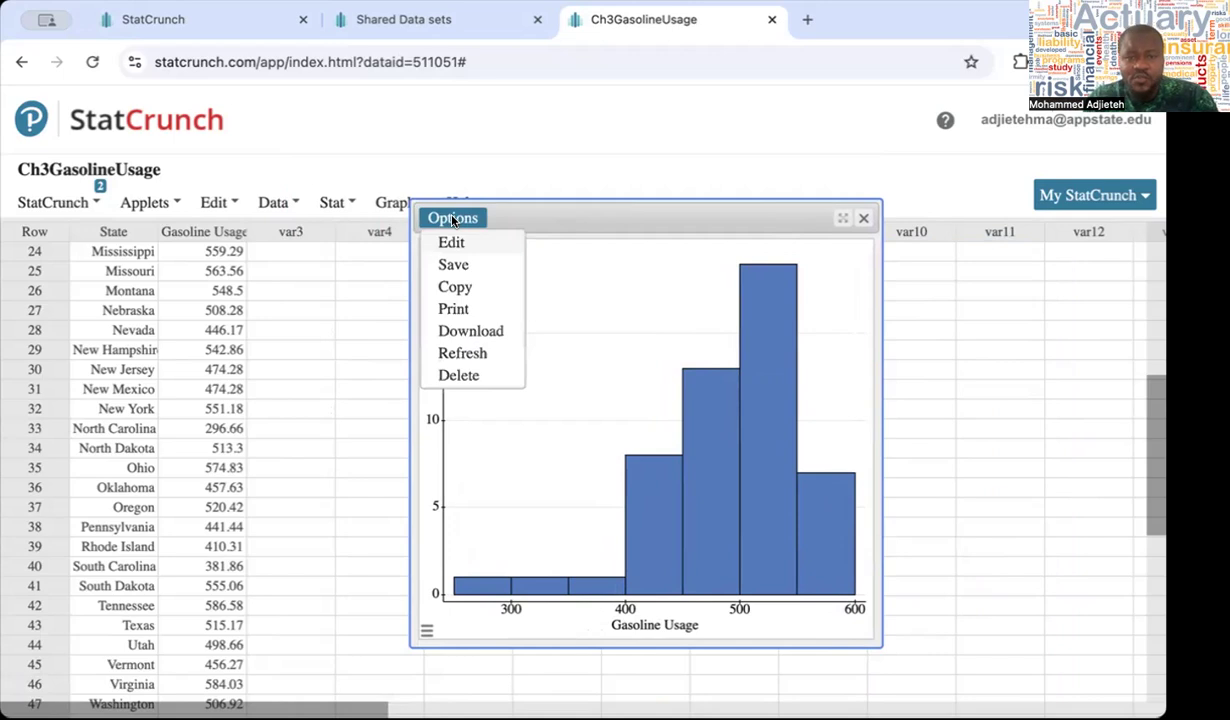
click(445, 242)
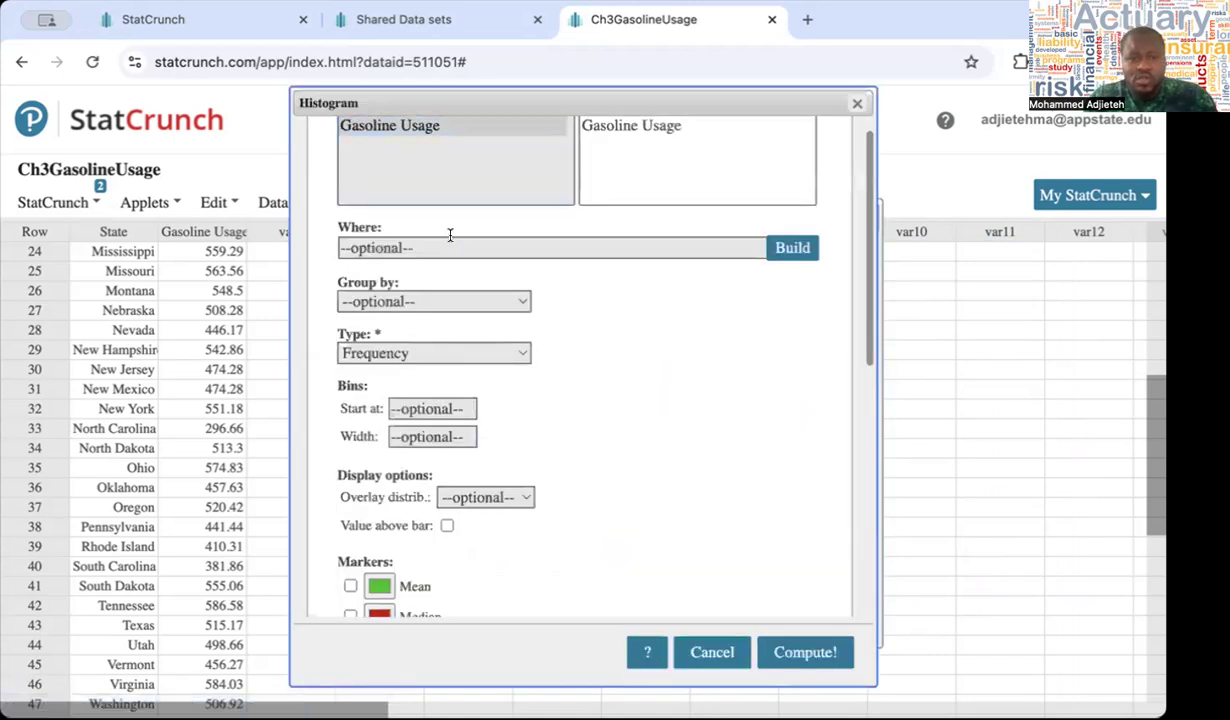
click(445, 436)
text(20)
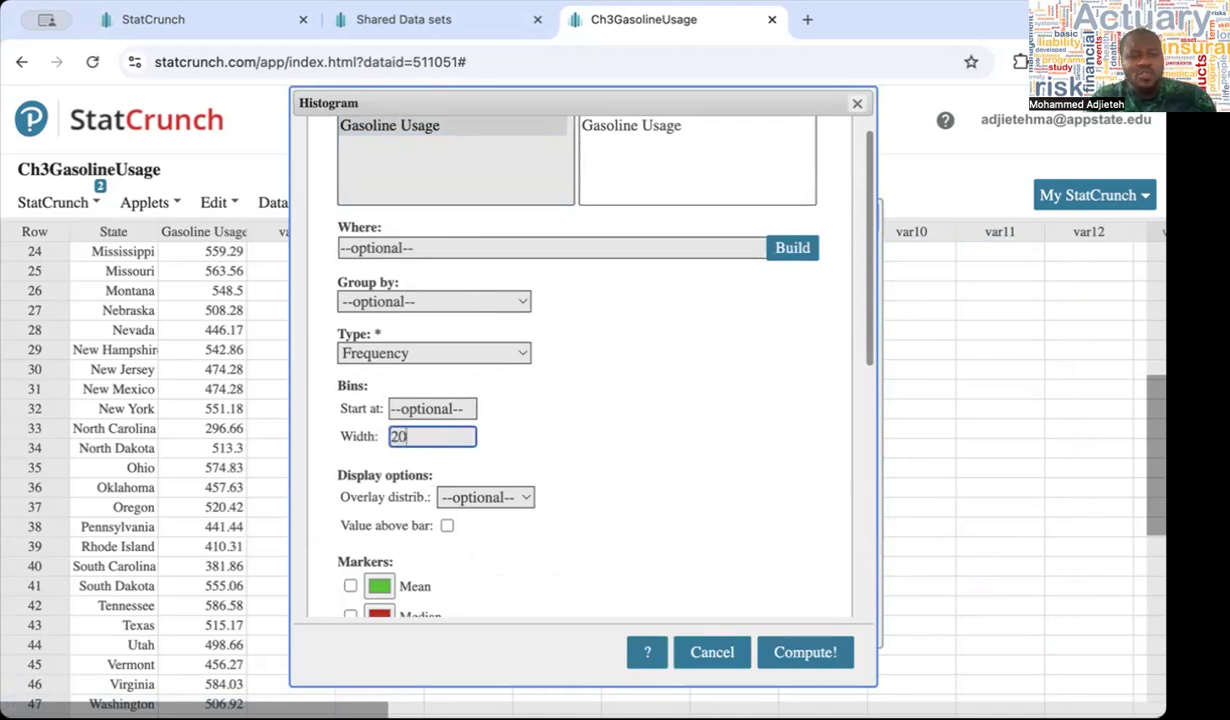
scroll(624, 499, down, 1)
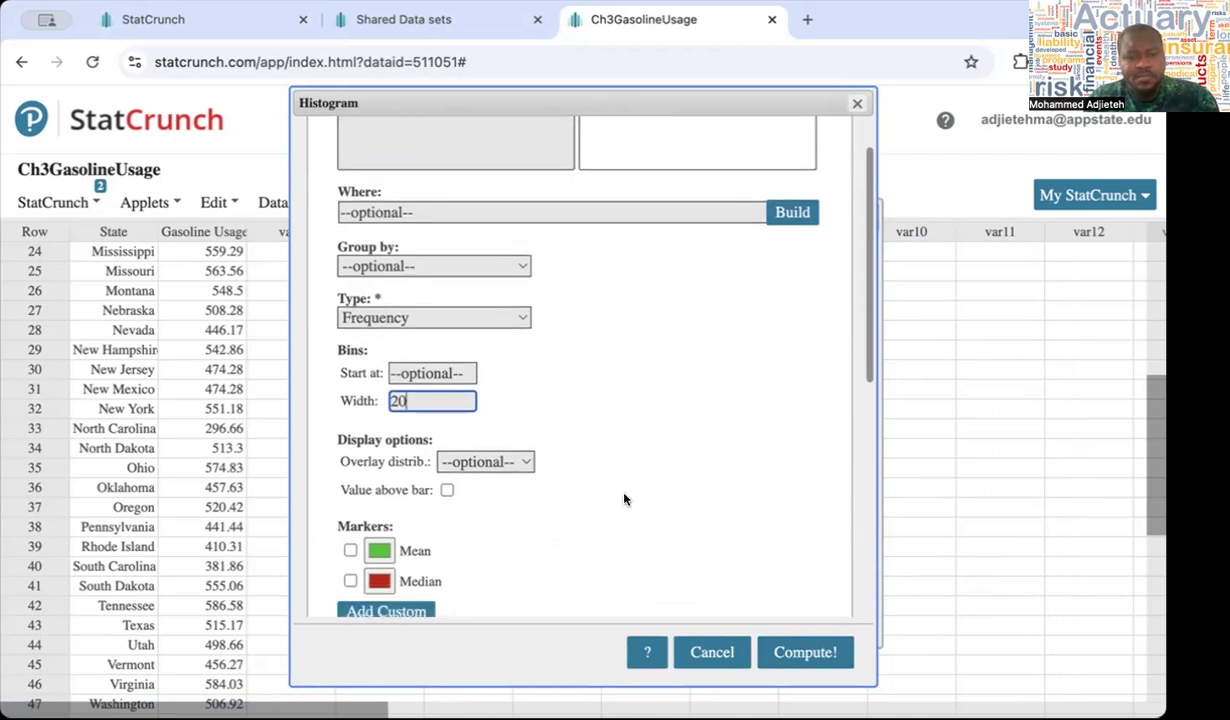
click(792, 650)
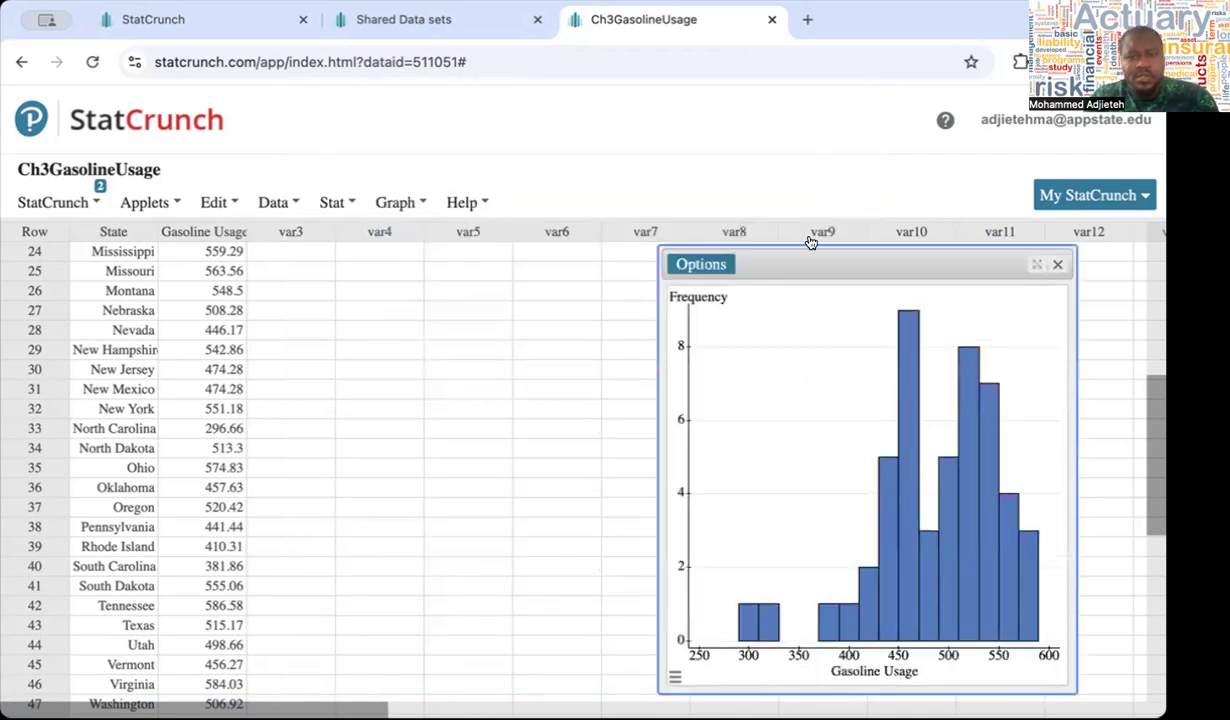
Move the recomputed histogram closer to the data columns to examine its low-end bars, and close it
drag(813, 248, 593, 220)
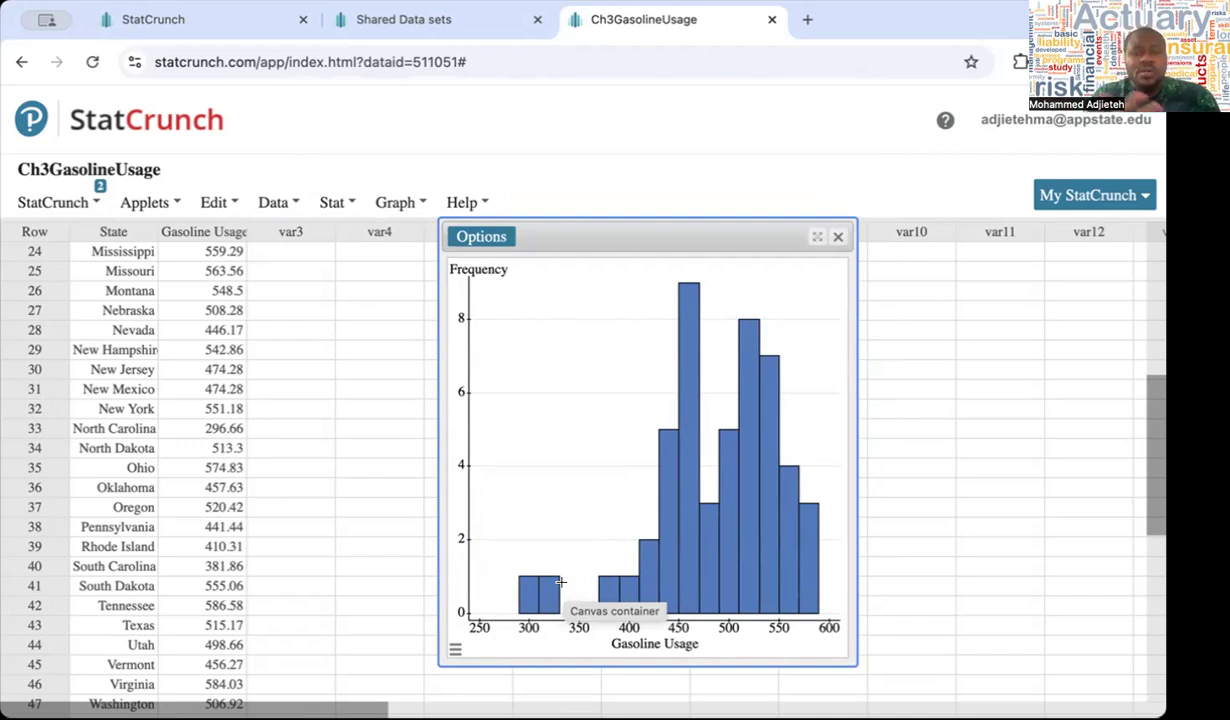
mouse_move(528, 584)
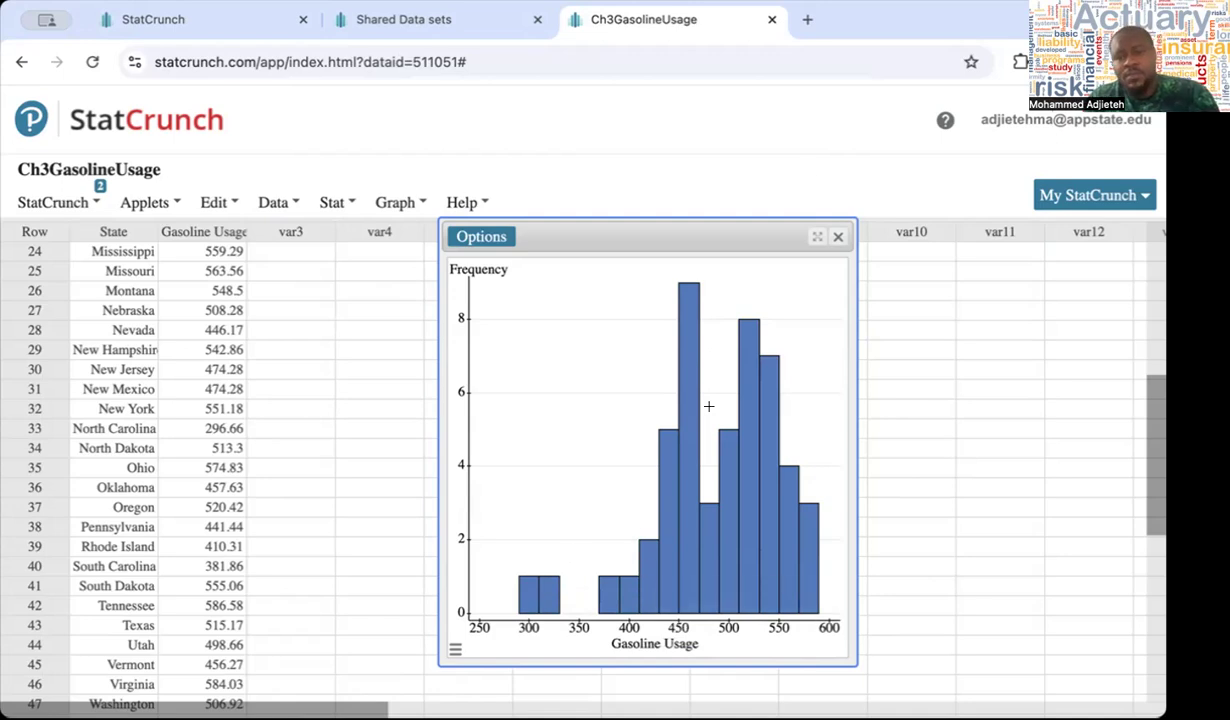
click(837, 236)
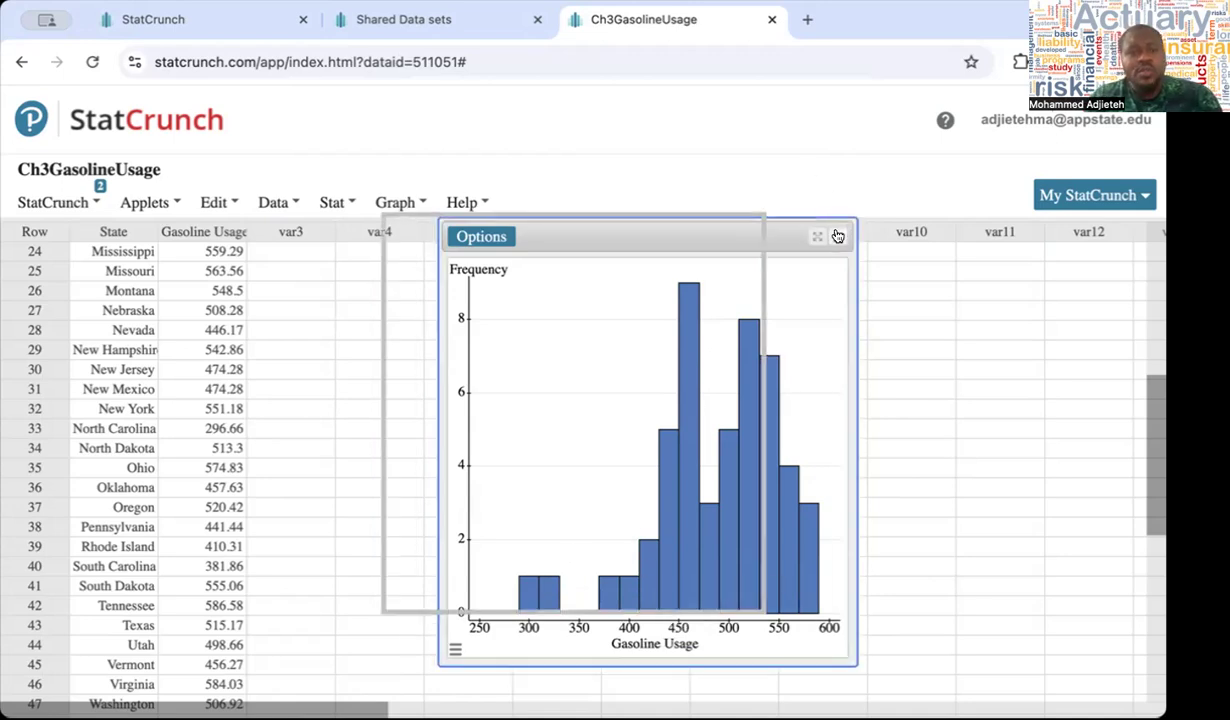
Start column summary statistics and choose Gasoline Usage as the column to summarize
click(398, 205)
click(349, 205)
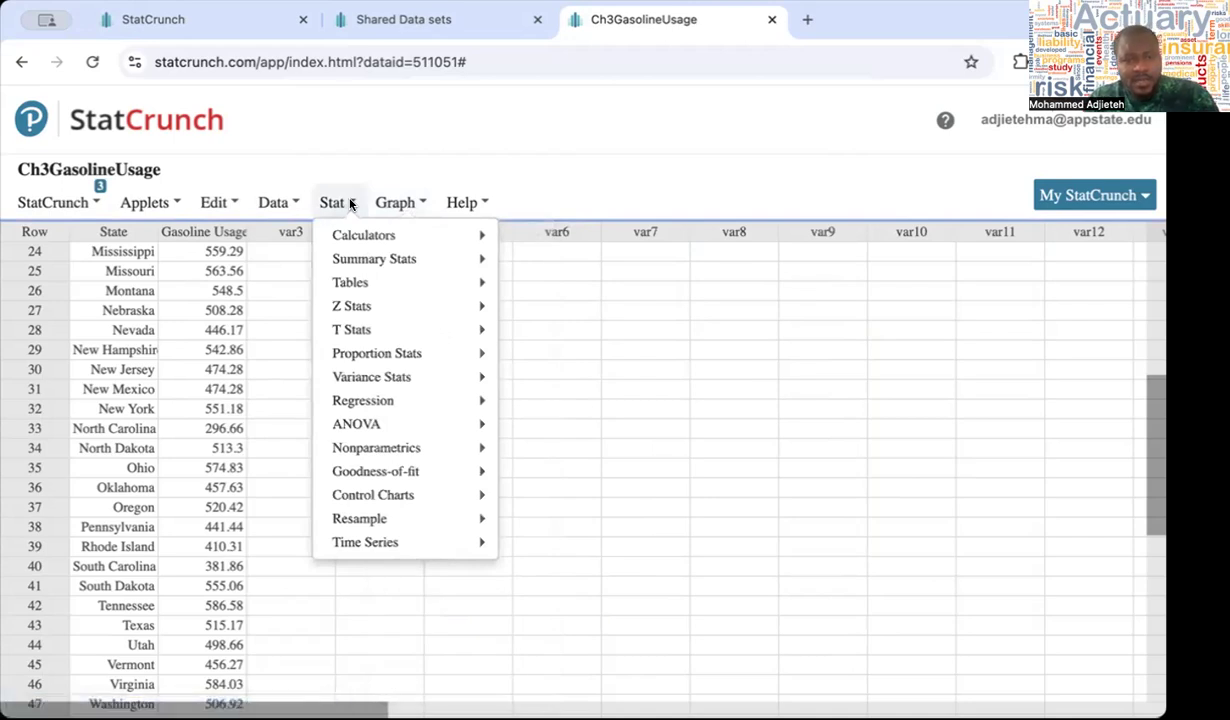
mouse_move(390, 255)
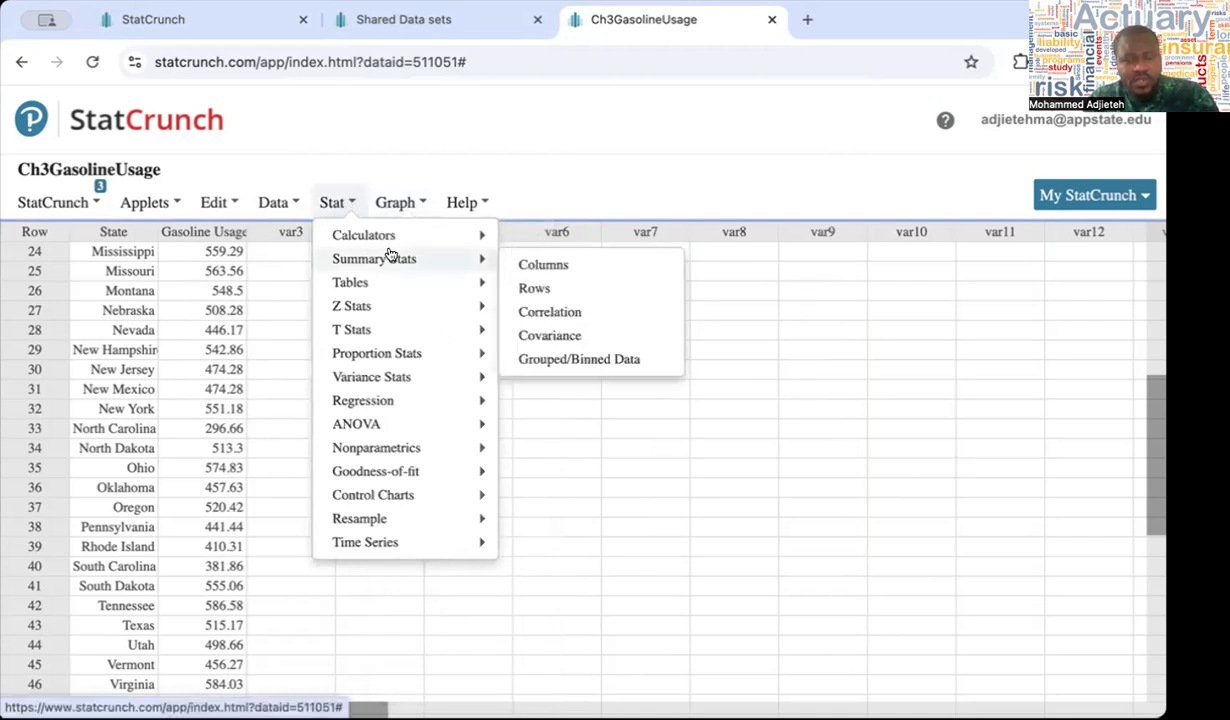
click(525, 266)
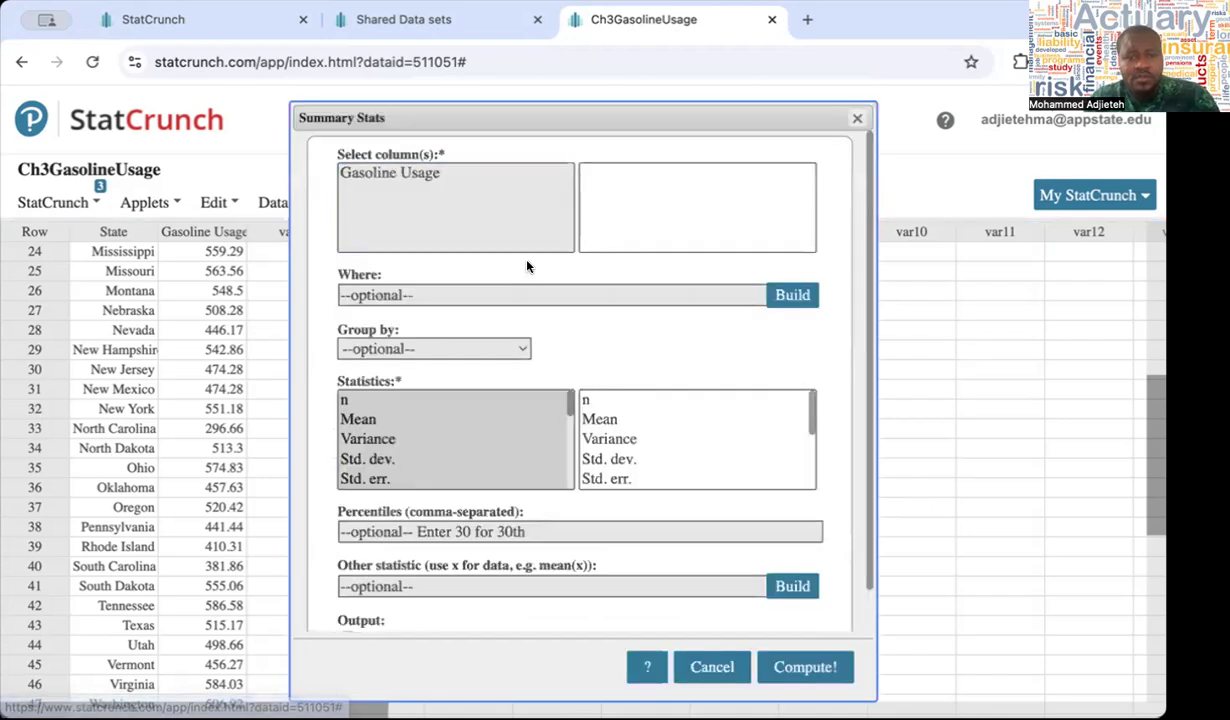
click(417, 175)
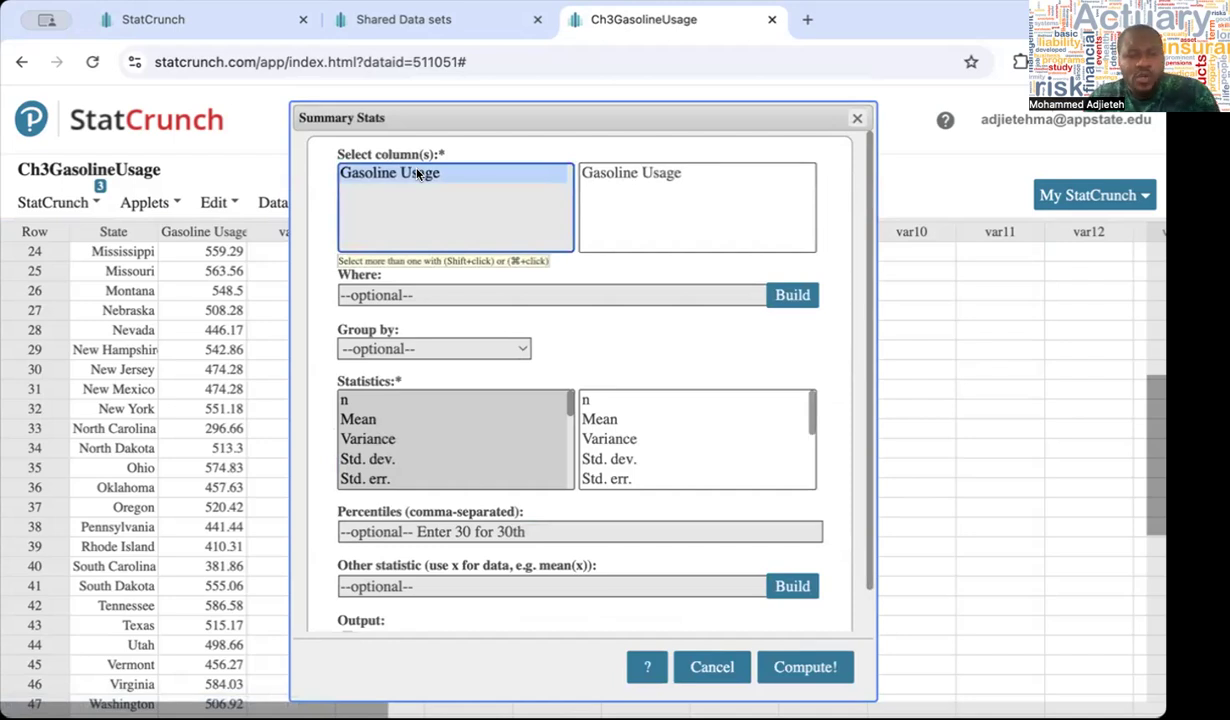
Limit the summary statistics to n, Mean, Median, Std. dev. and IQR, and compute them
click(342, 401)
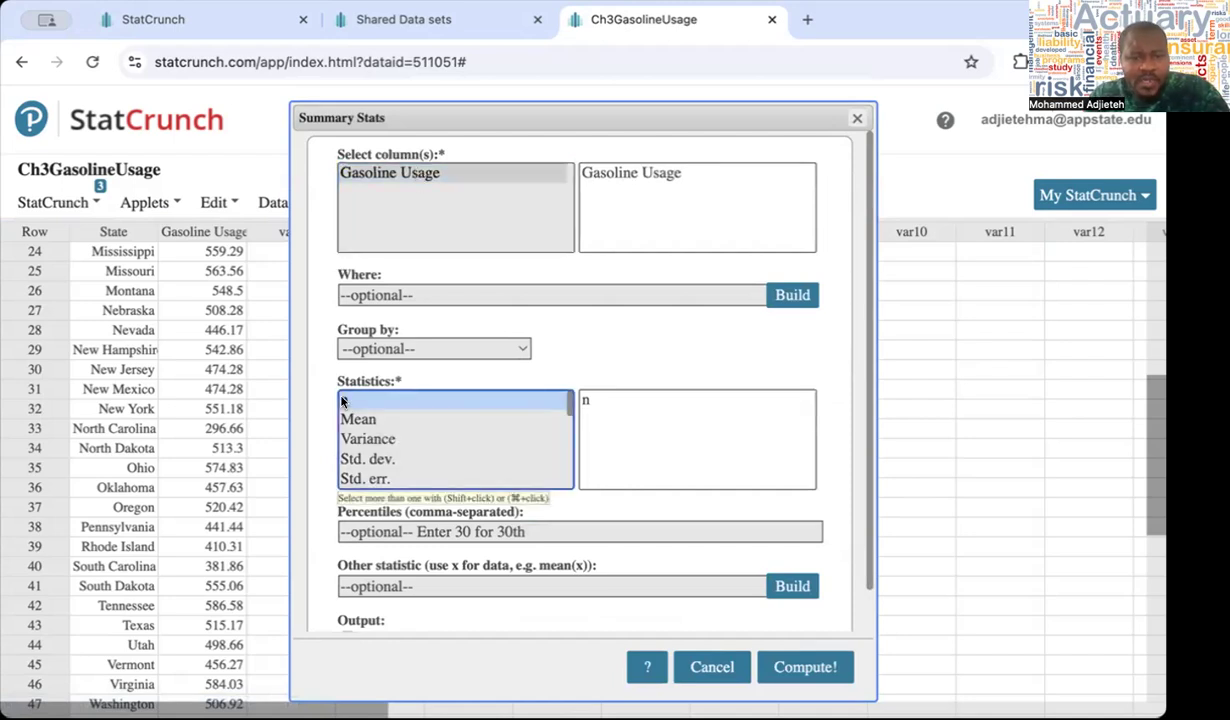
shift+click(353, 418)
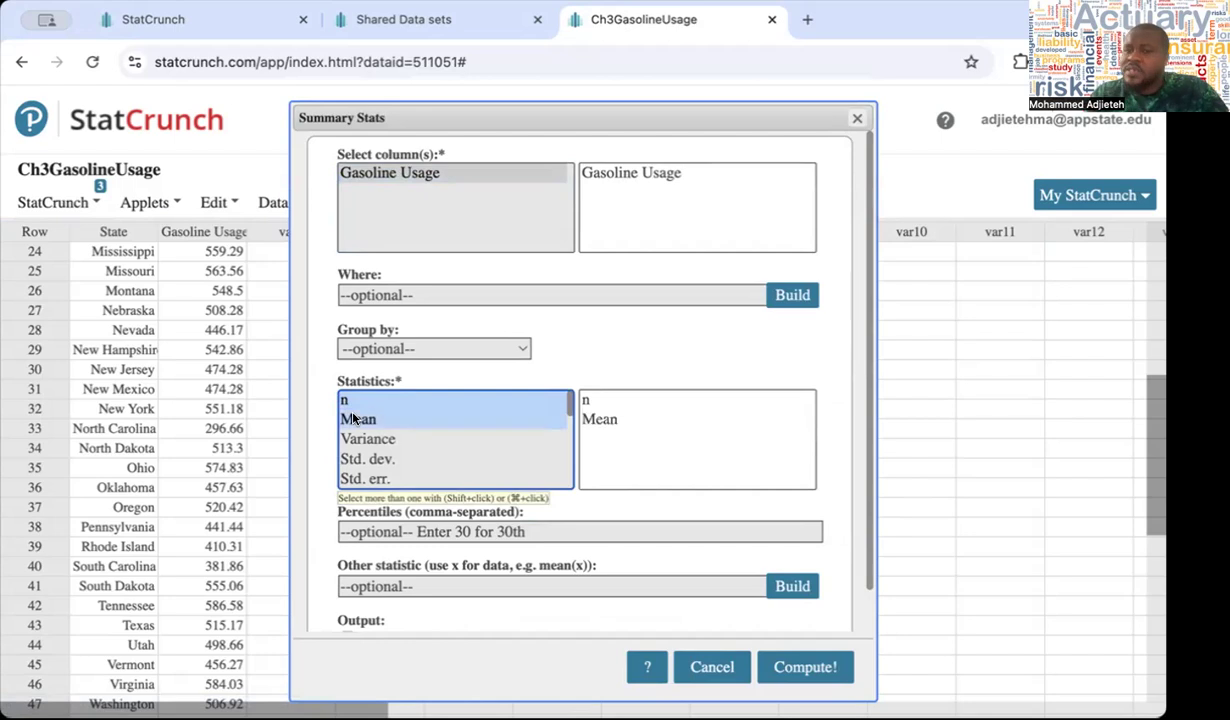
scroll(395, 425, down, 1)
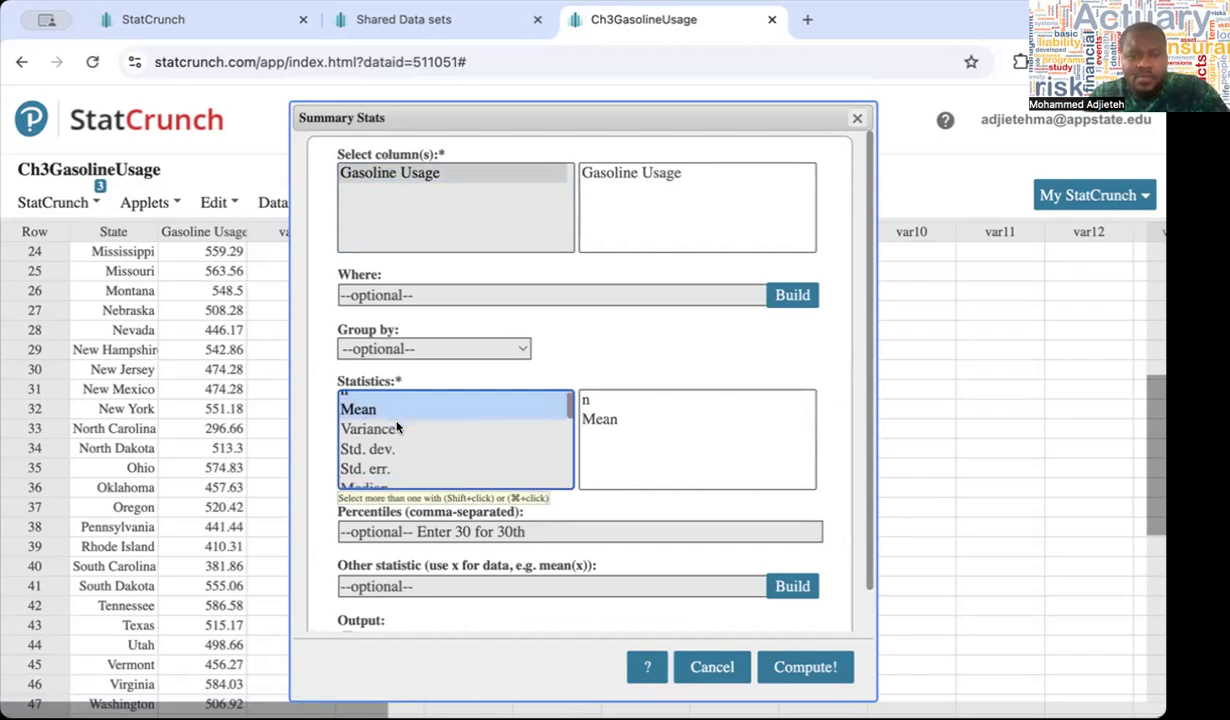
scroll(397, 426, down, 1)
super+click(380, 466)
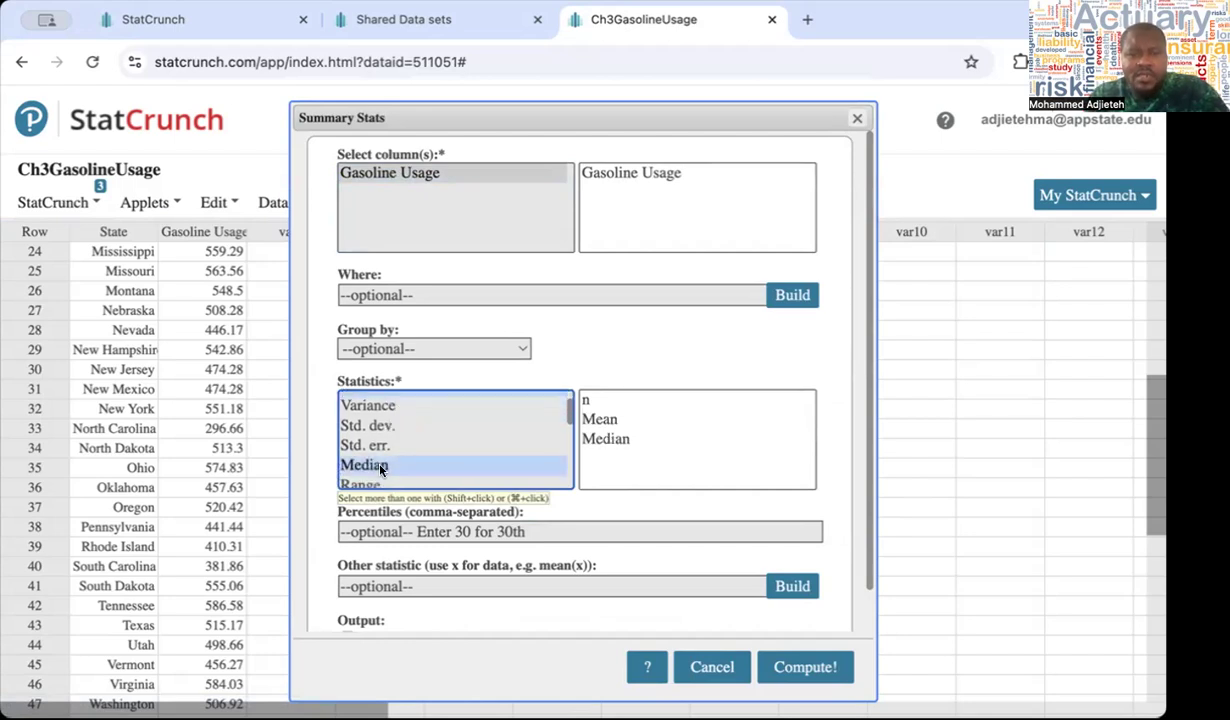
super+click(381, 428)
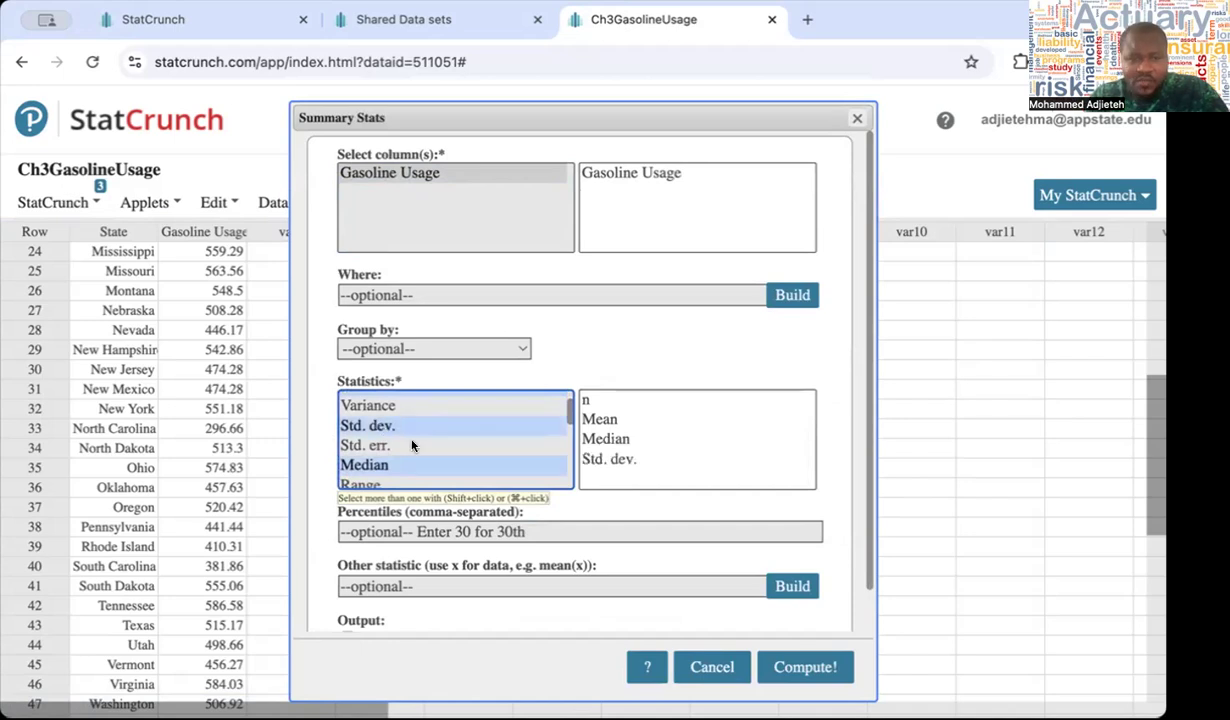
scroll(390, 432, down, 4)
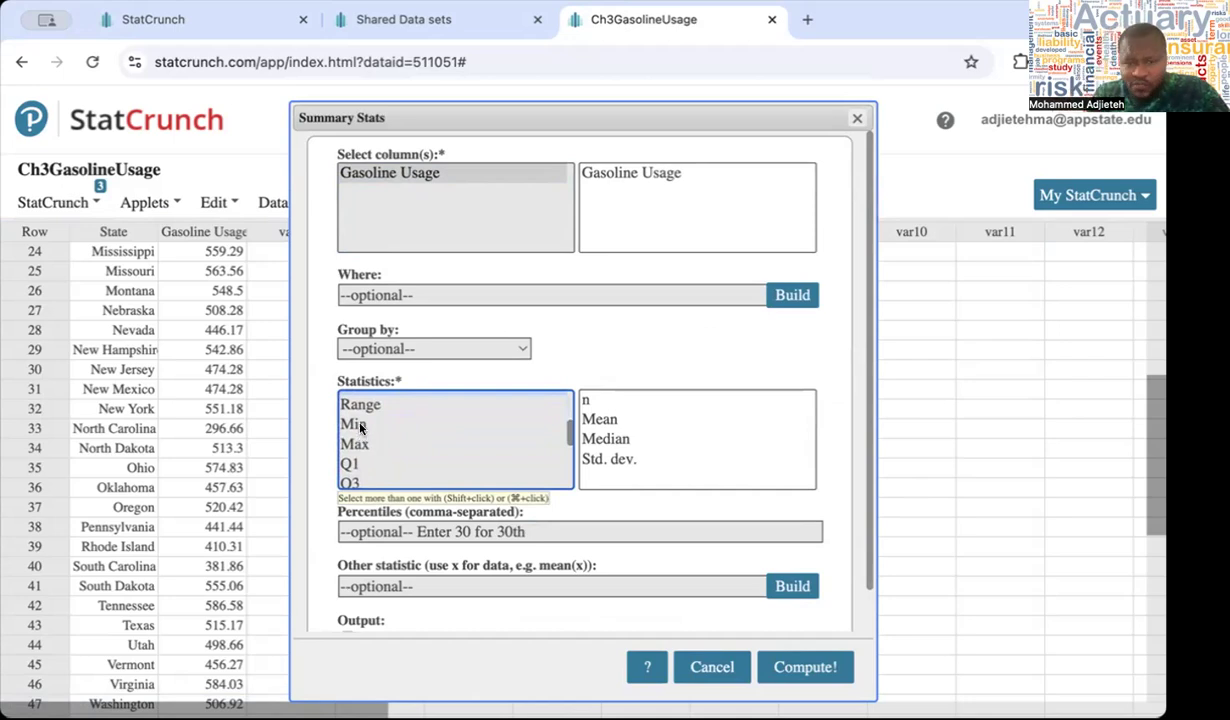
scroll(405, 445, down, 4)
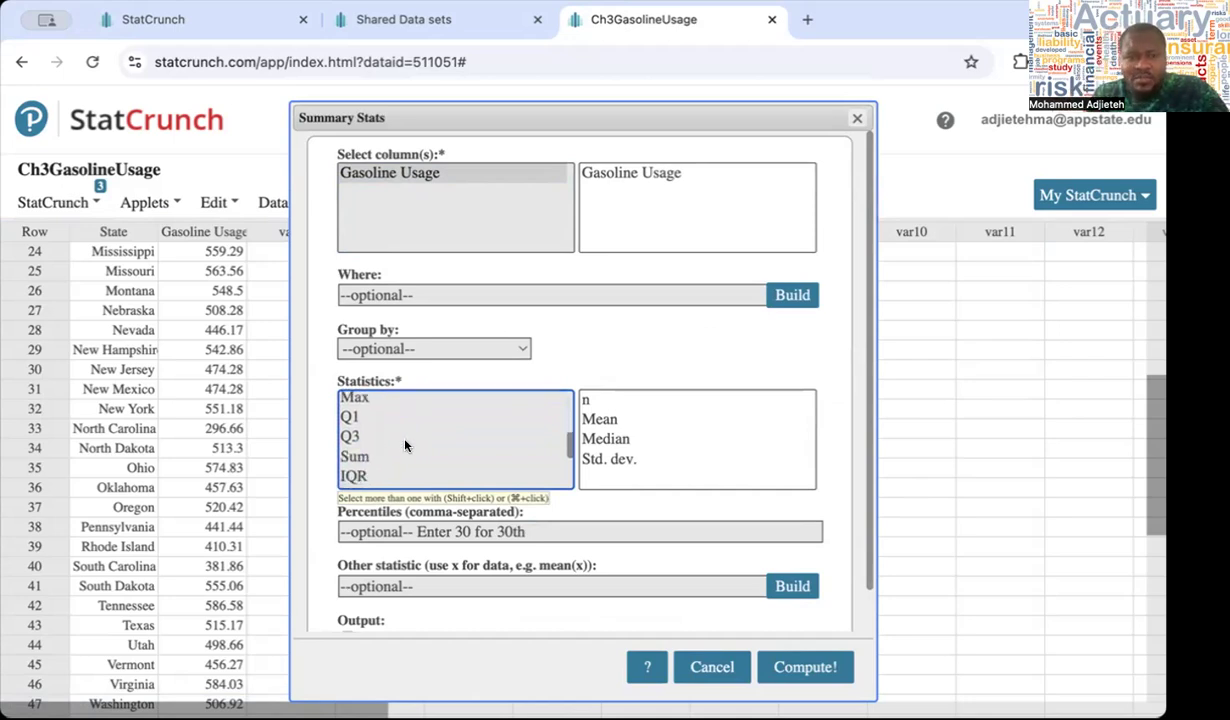
click(355, 446)
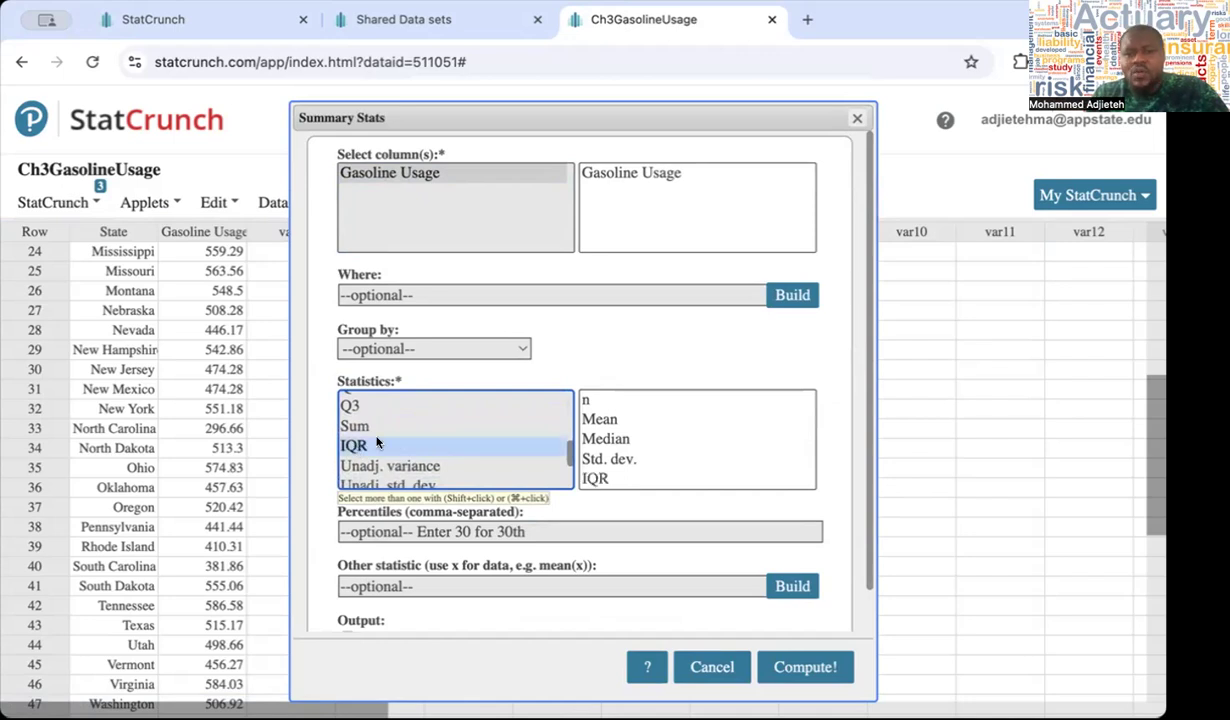
scroll(470, 435, down, 3)
scroll(470, 435, down, 2)
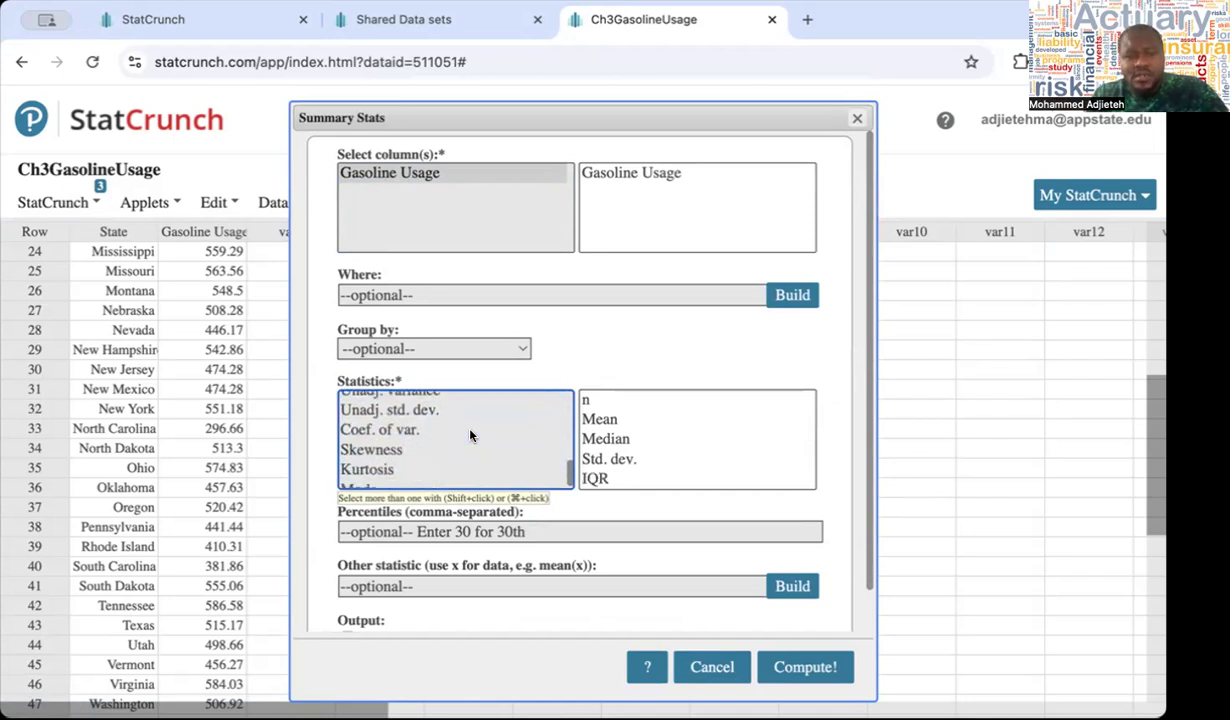
click(803, 668)
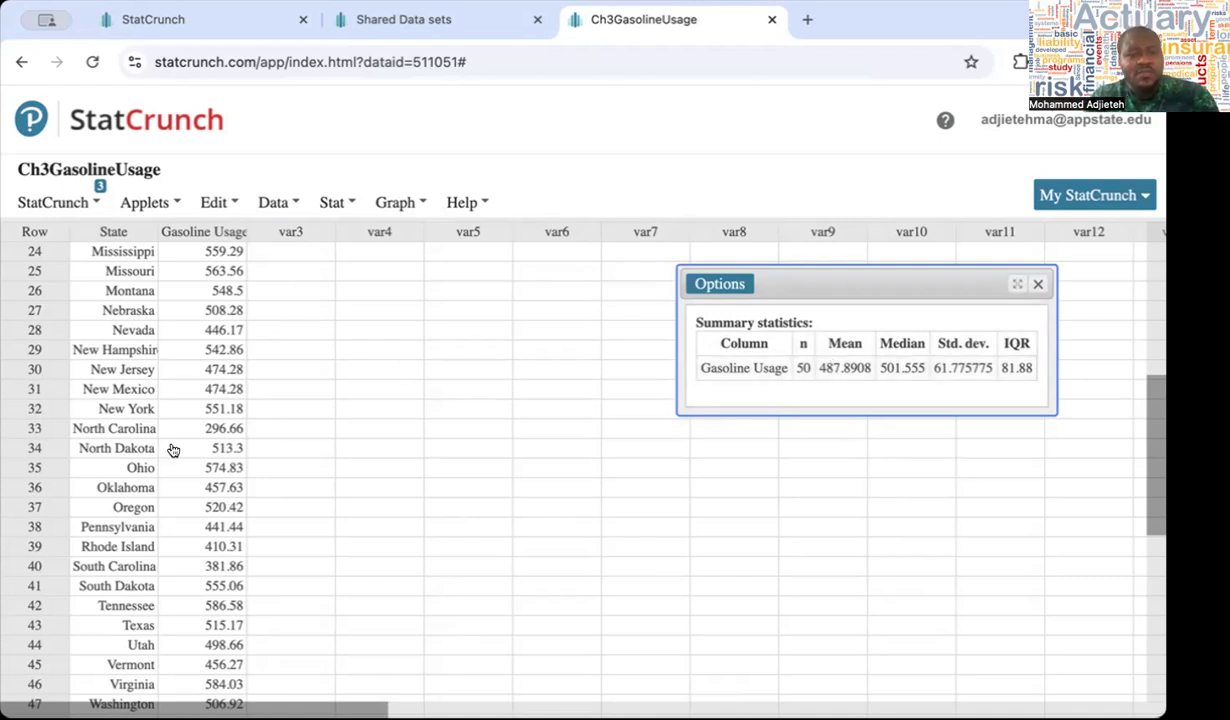
Examine the rows through the end of the data table to compare the number of states with n in the summary
scroll(172, 449, down, 2)
scroll(172, 449, down, 1)
scroll(172, 449, up, 1)
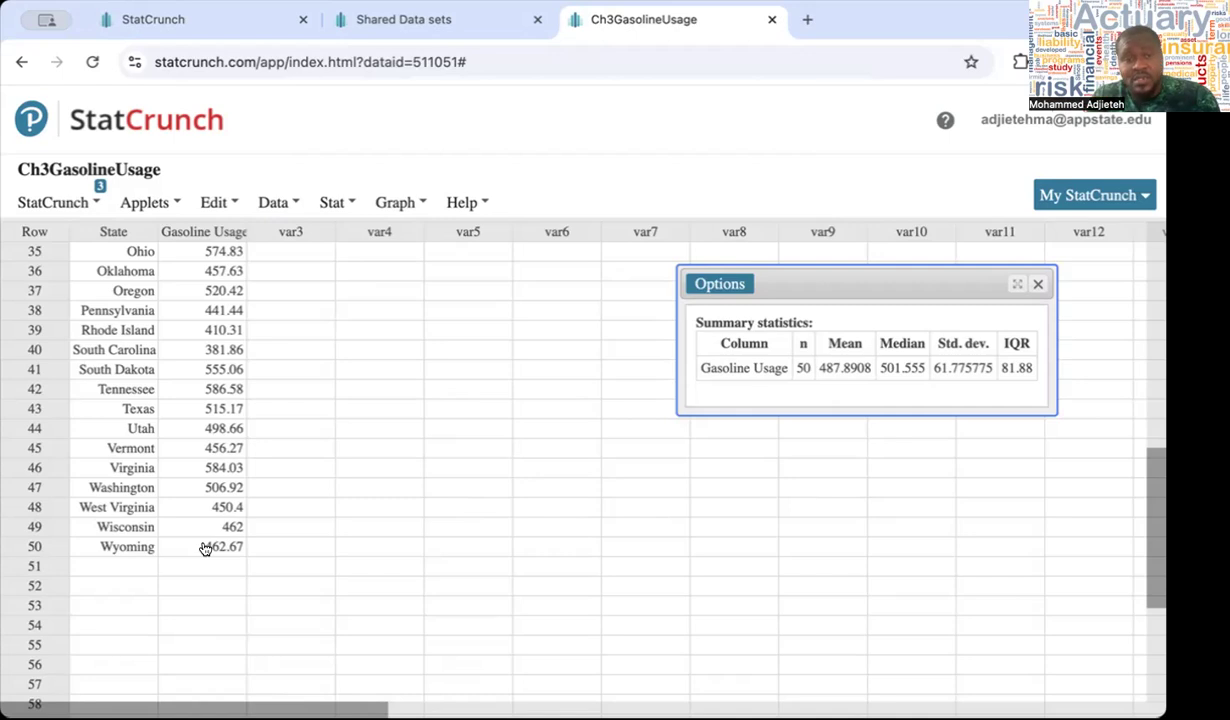
scroll(205, 548, up, 7)
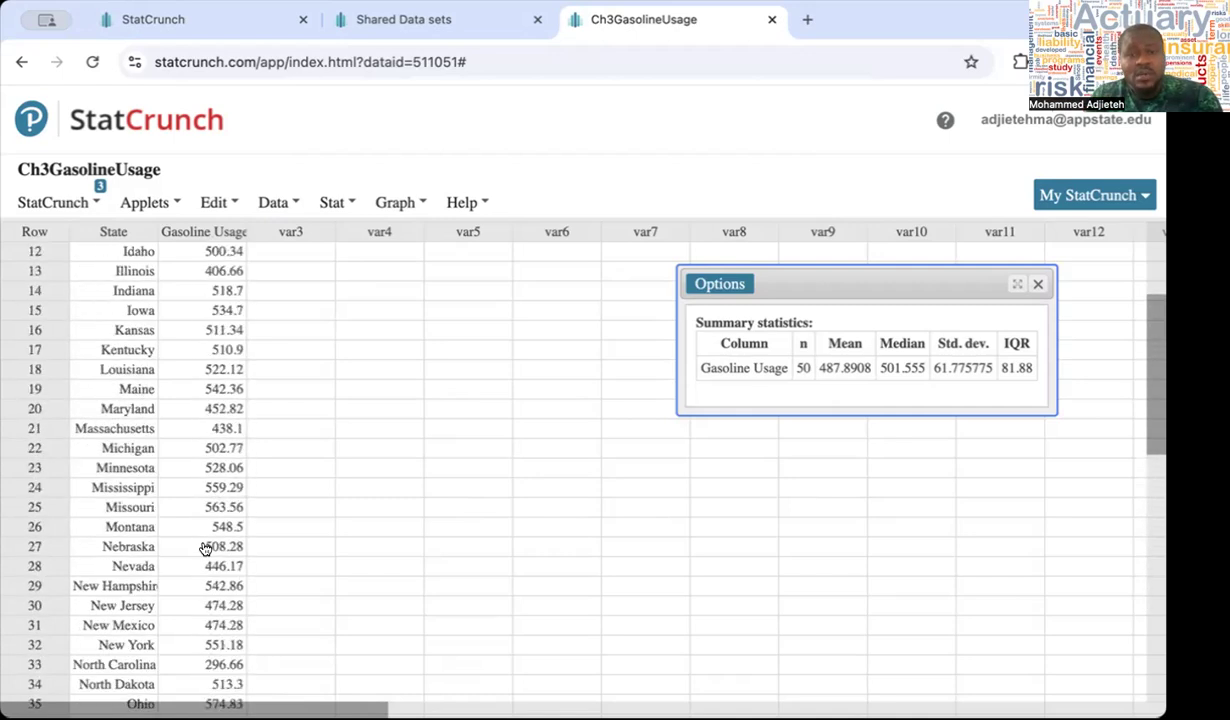